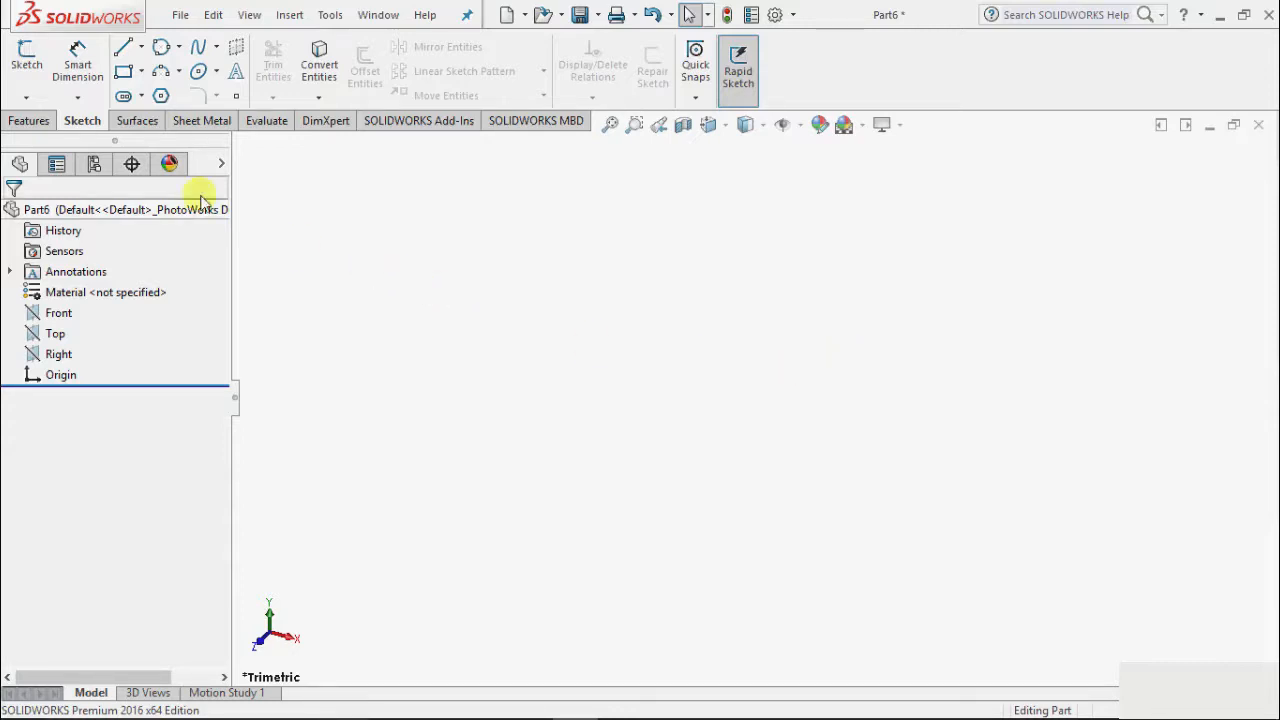
Step: Start a new 2D sketch on the Front plane
left_click(143, 97)
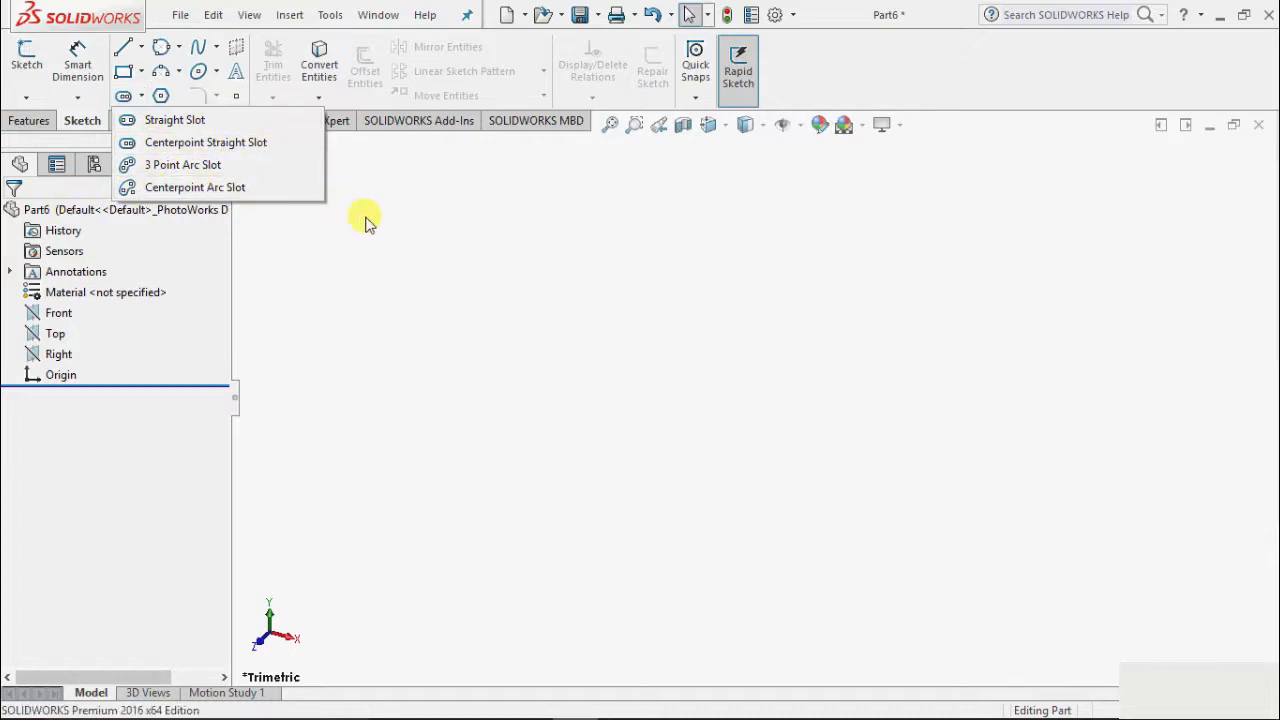
left_click(370, 278)
left_click(27, 96)
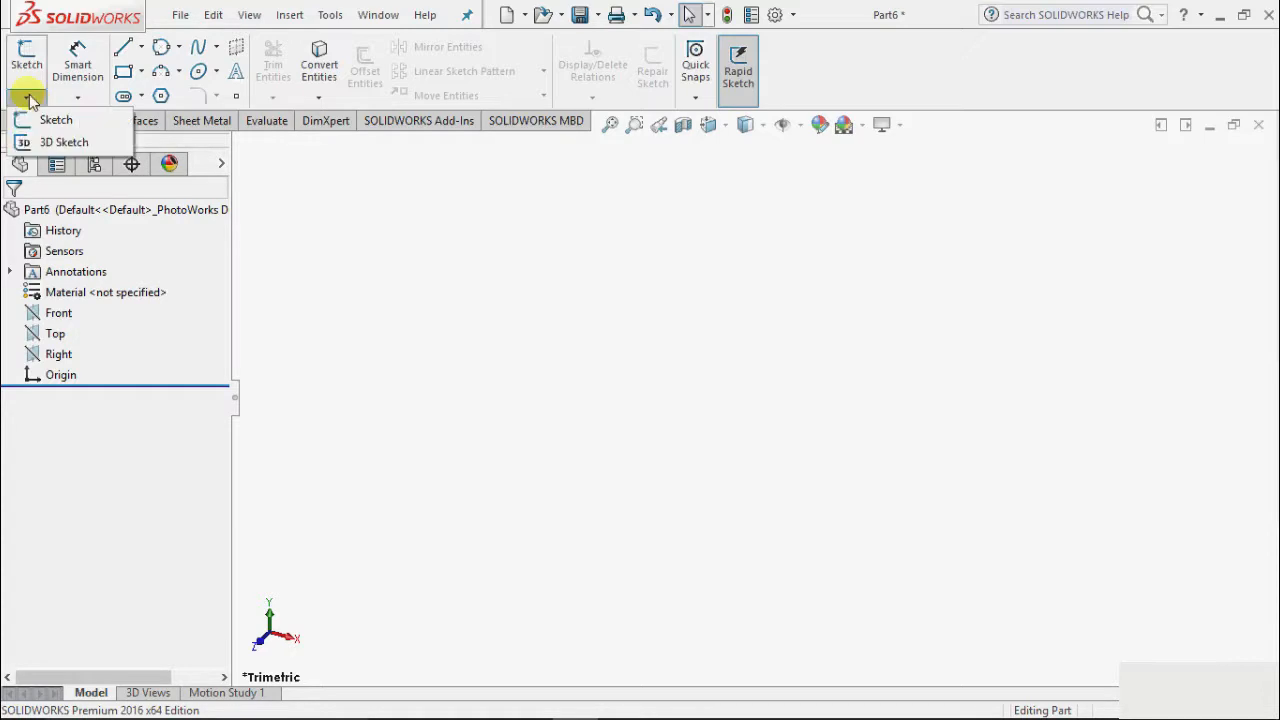
left_click(45, 120)
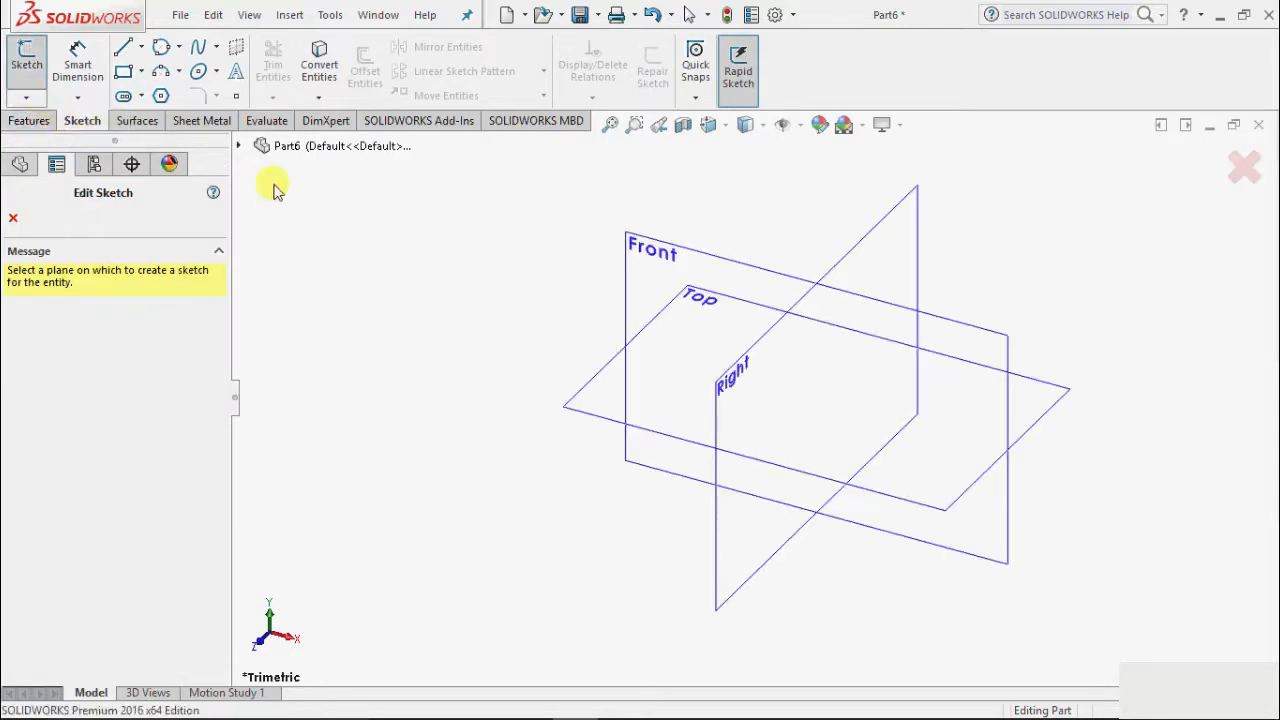
left_click(670, 246)
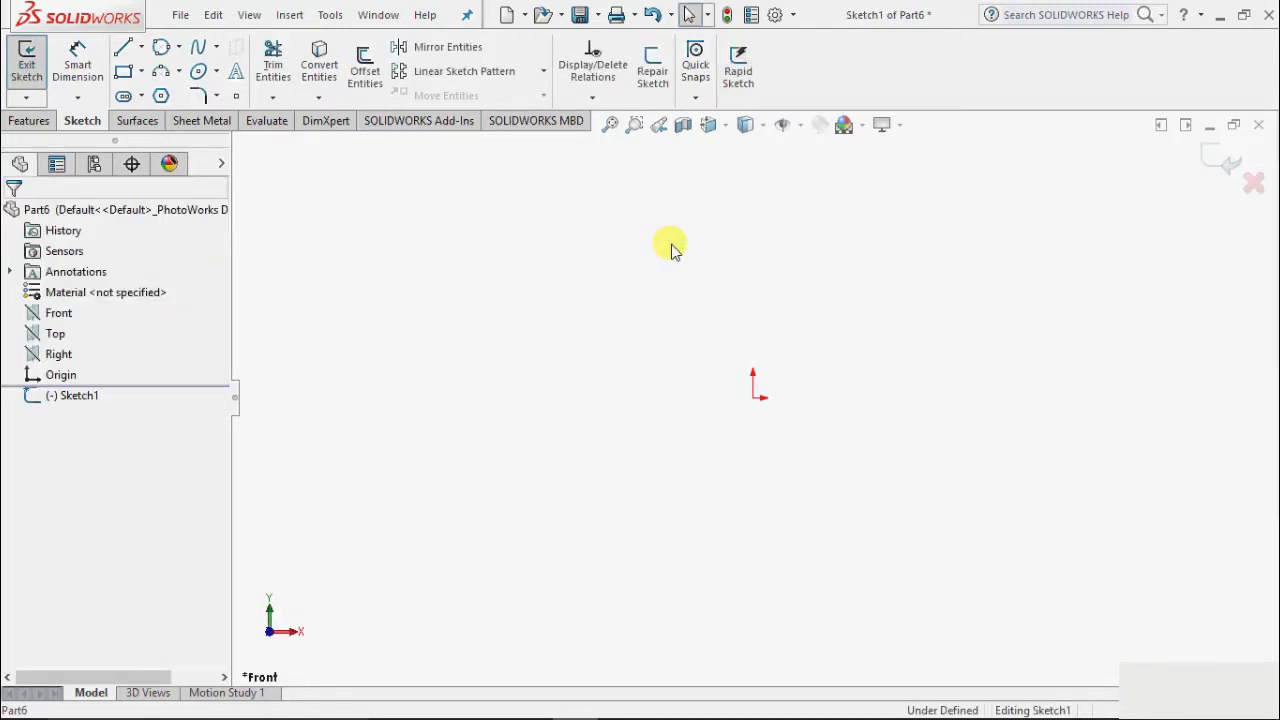
Step: Sketch a horizontal straight slot about 65 mm between centers and 48 mm wide, with center-to-center dimensions added
left_click(143, 96)
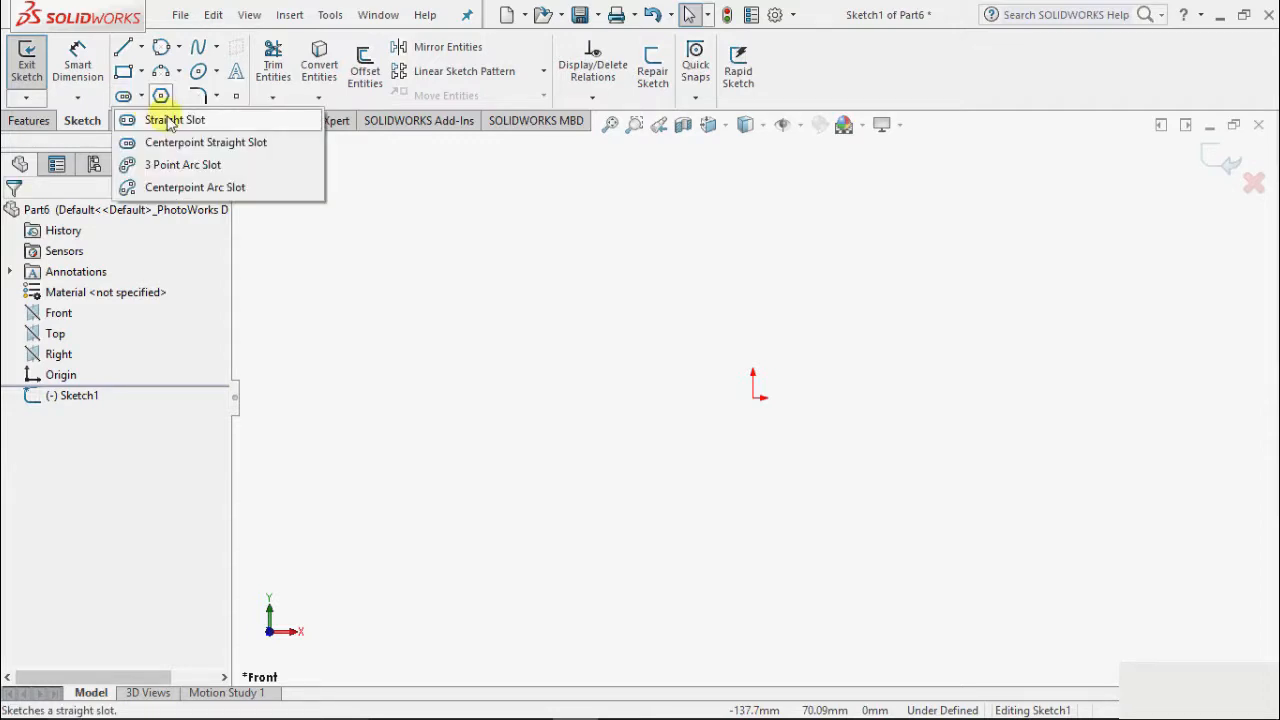
left_click(170, 120)
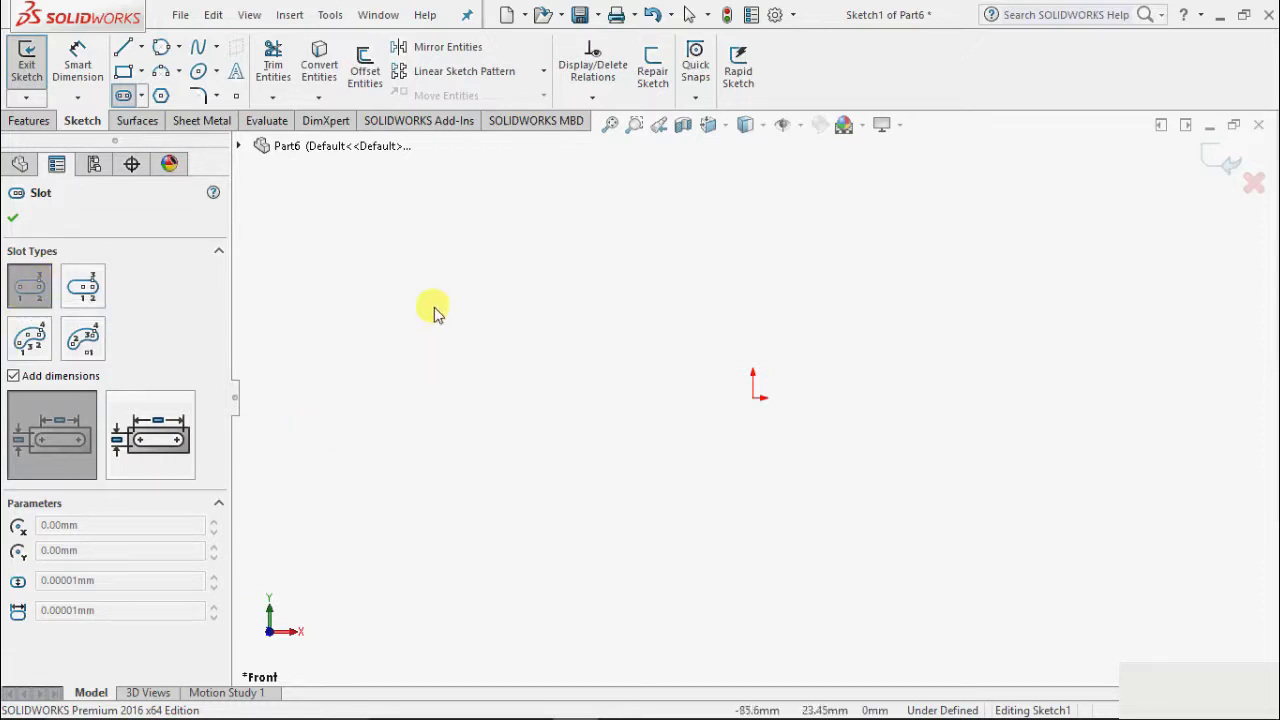
left_click(412, 403)
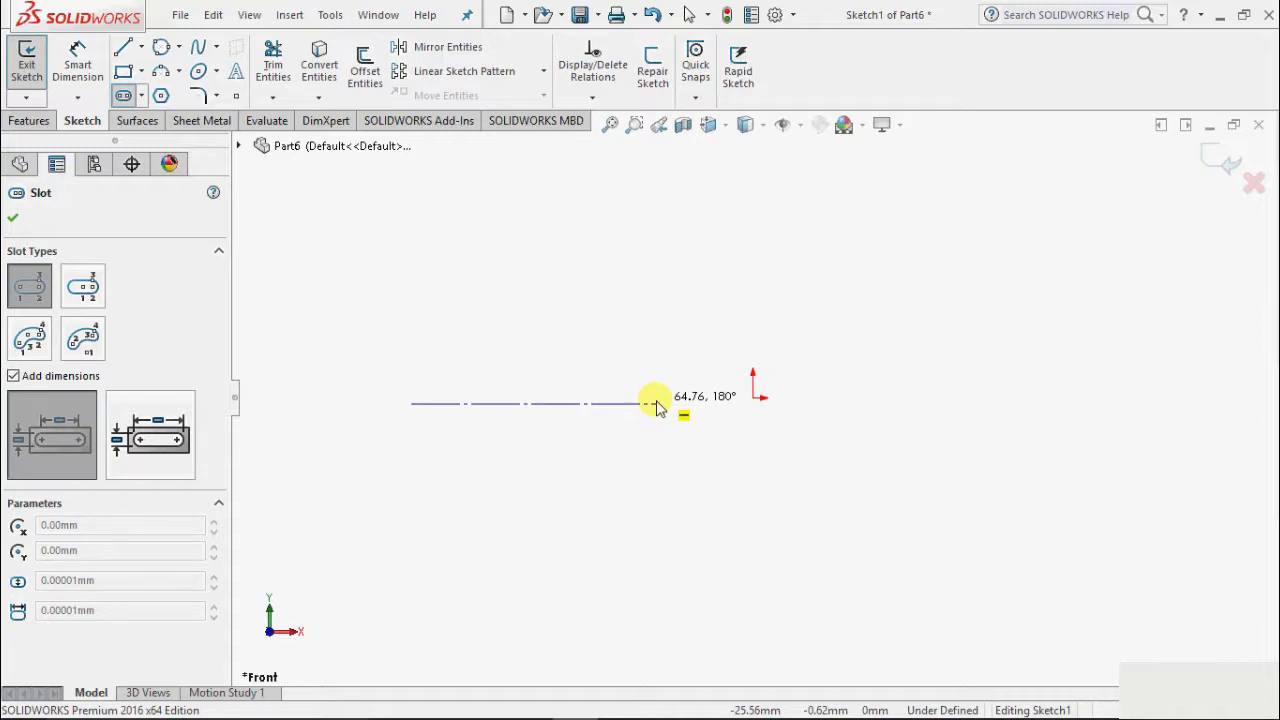
left_click(657, 403)
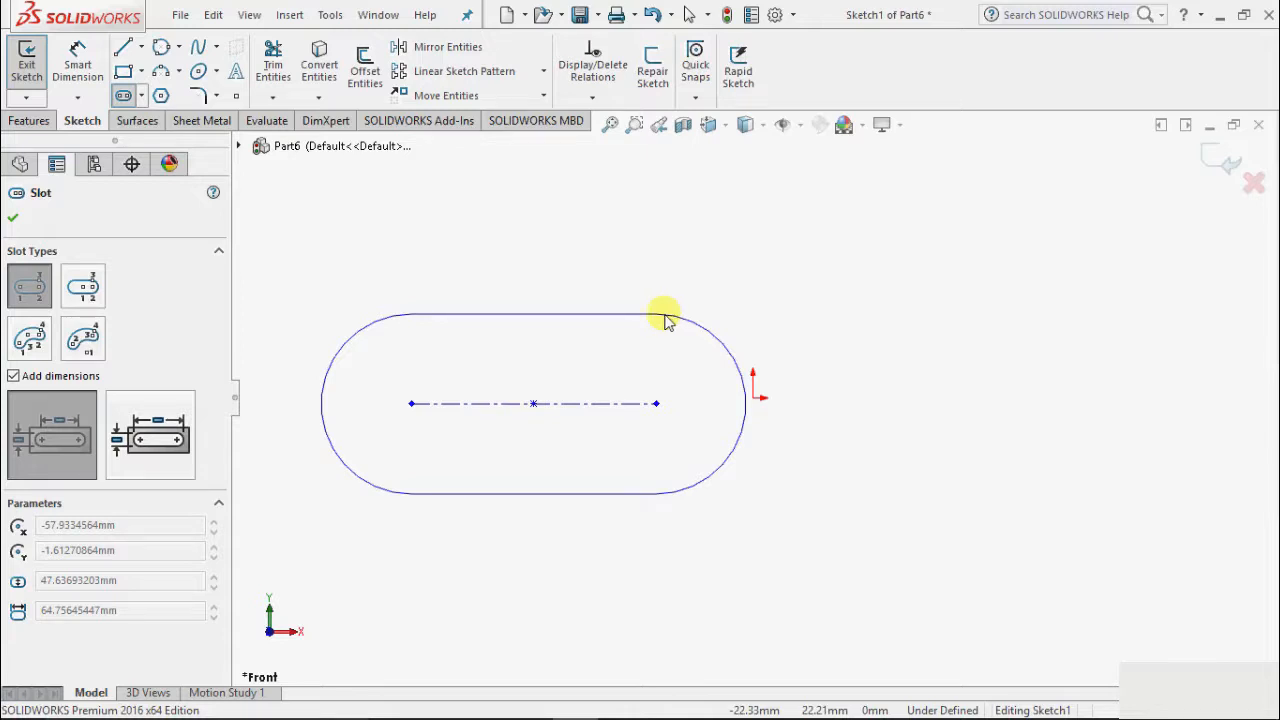
left_click(660, 316)
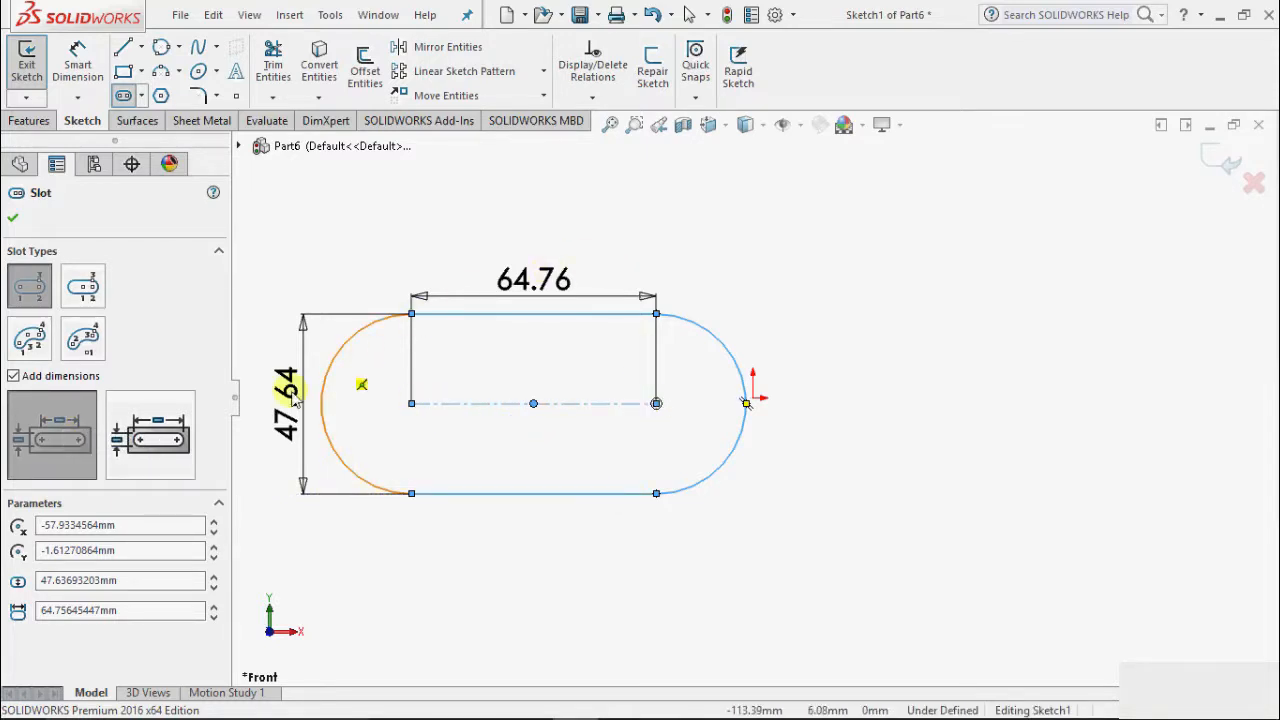
left_click(118, 447)
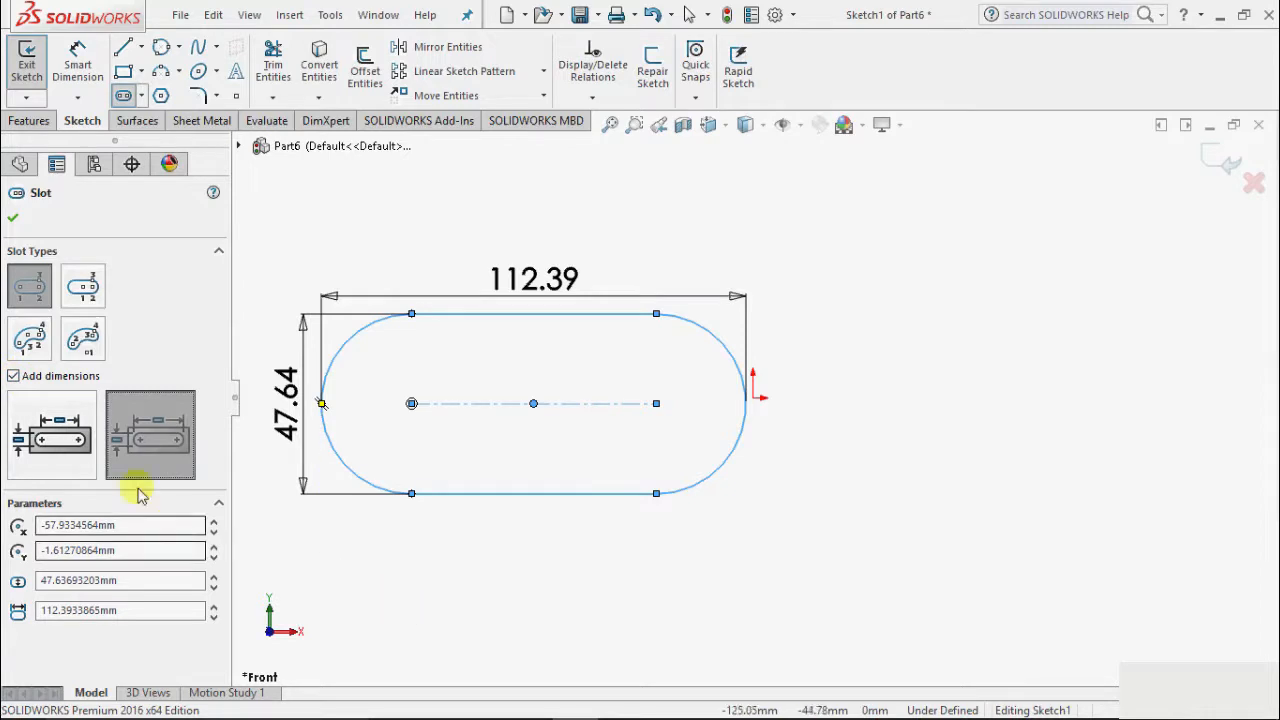
left_click(70, 462)
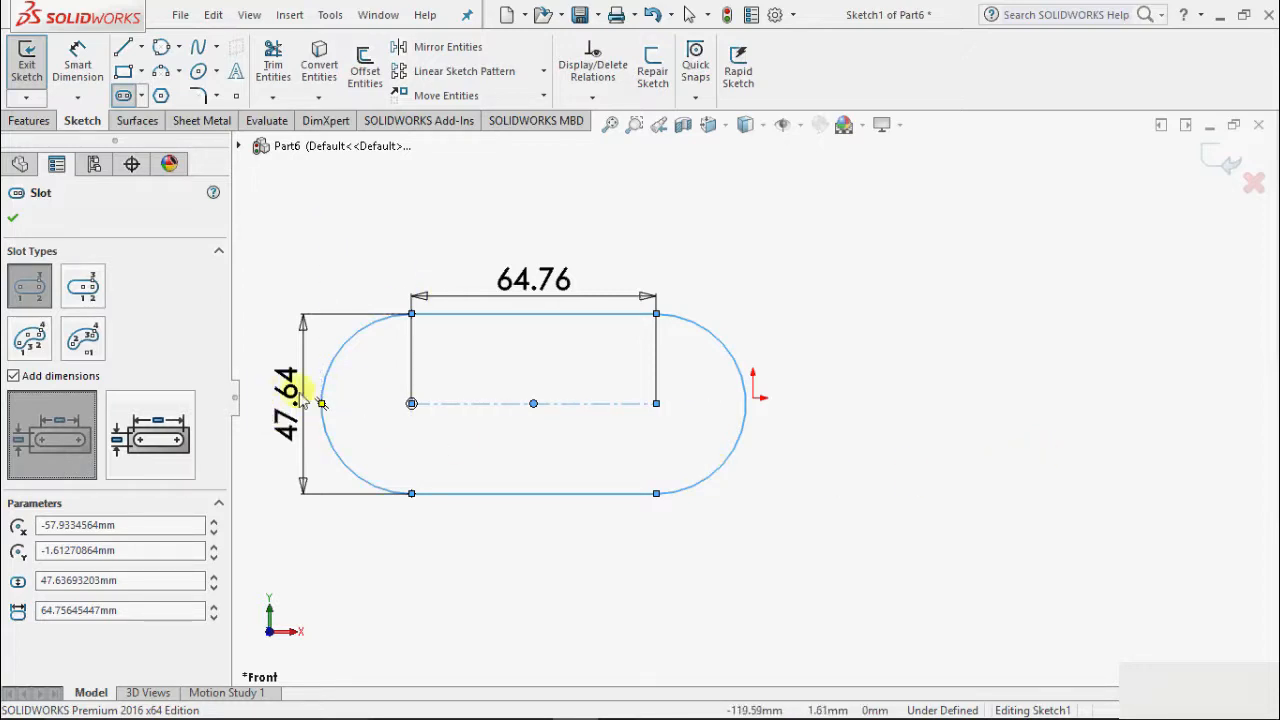
Step: Set the straight slot's width to 50 mm
left_click(286, 395)
key("Escape")
scroll(345, 360, "up", 1)
left_click(358, 397)
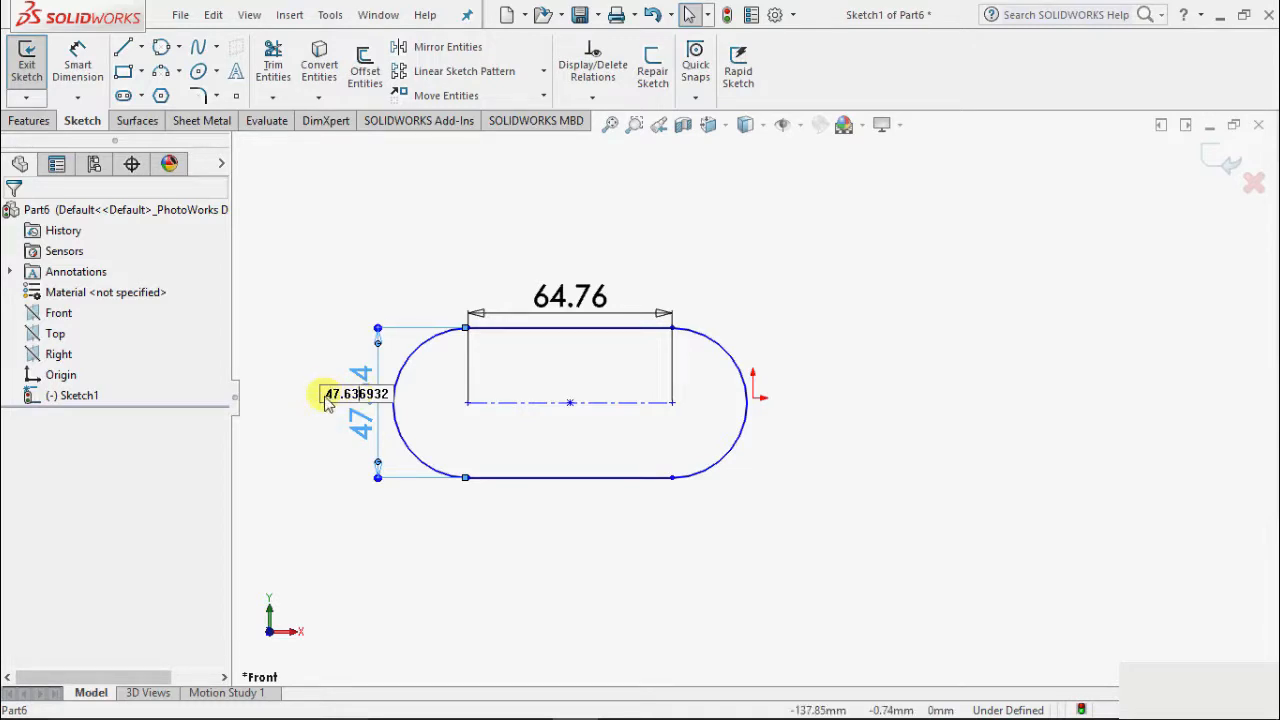
type("5")
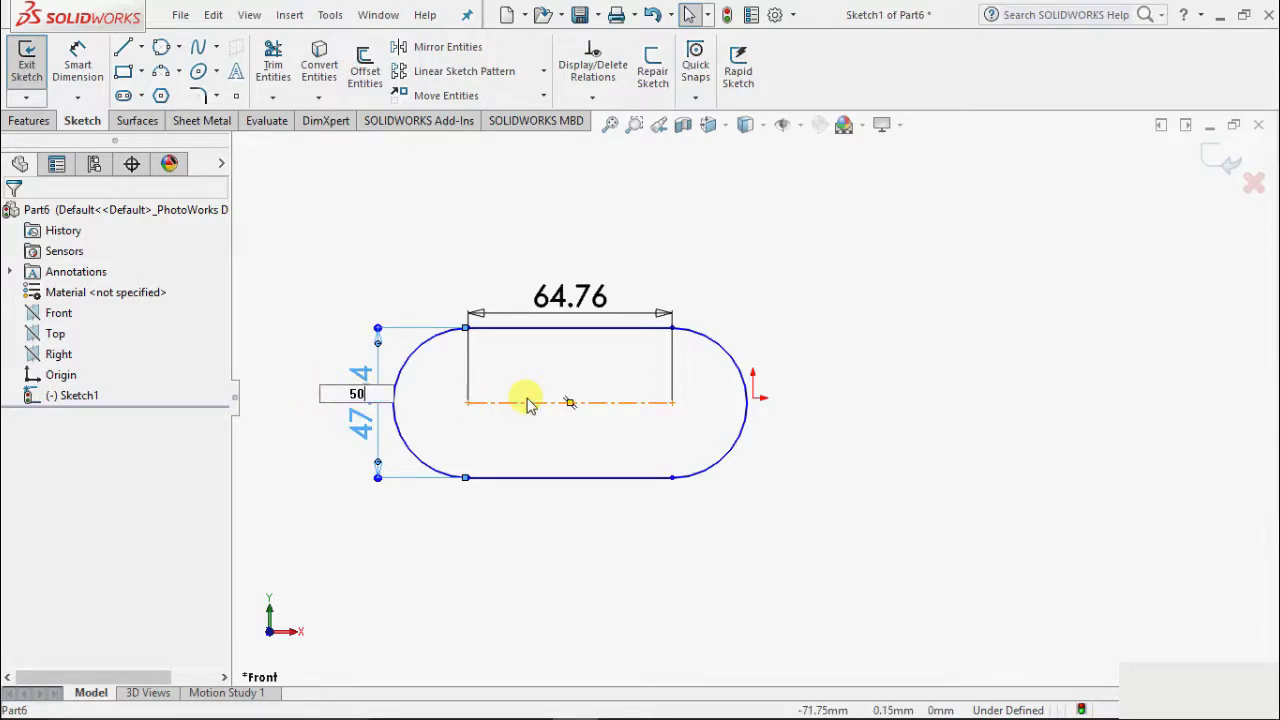
type("0")
key("Return")
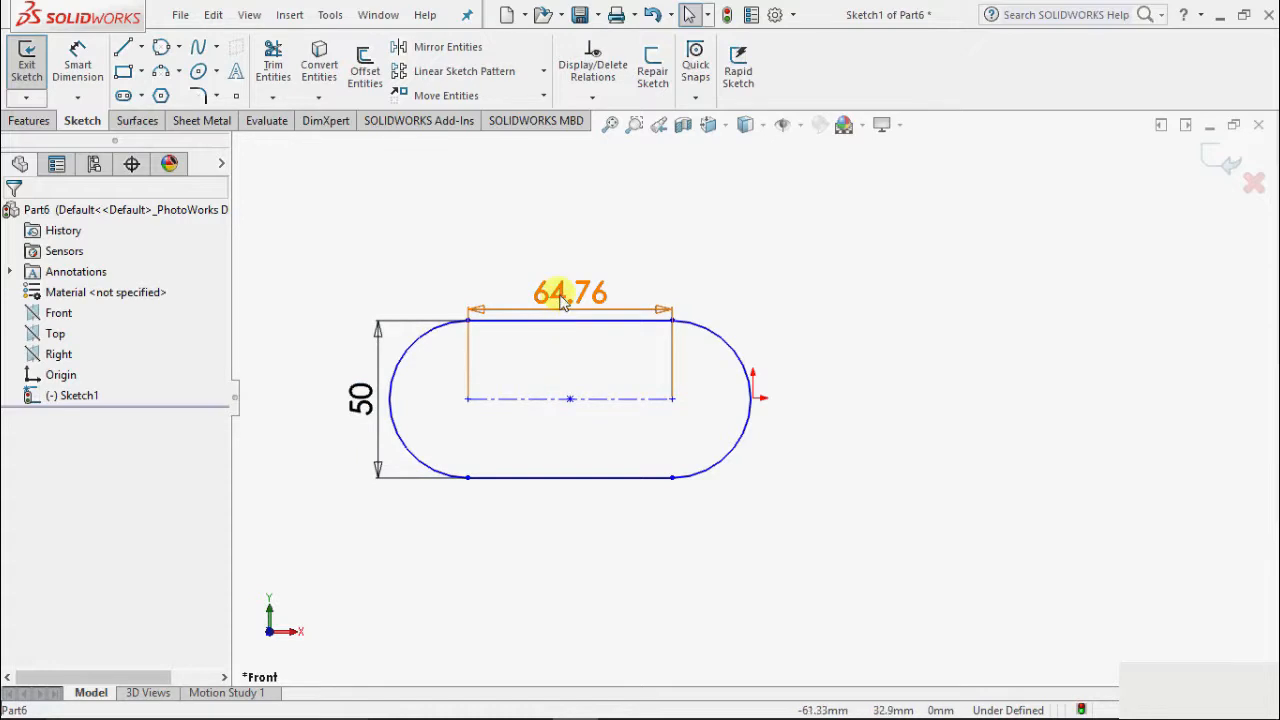
Step: Set the straight slot's center-to-center length to 100 mm
double_click(563, 302)
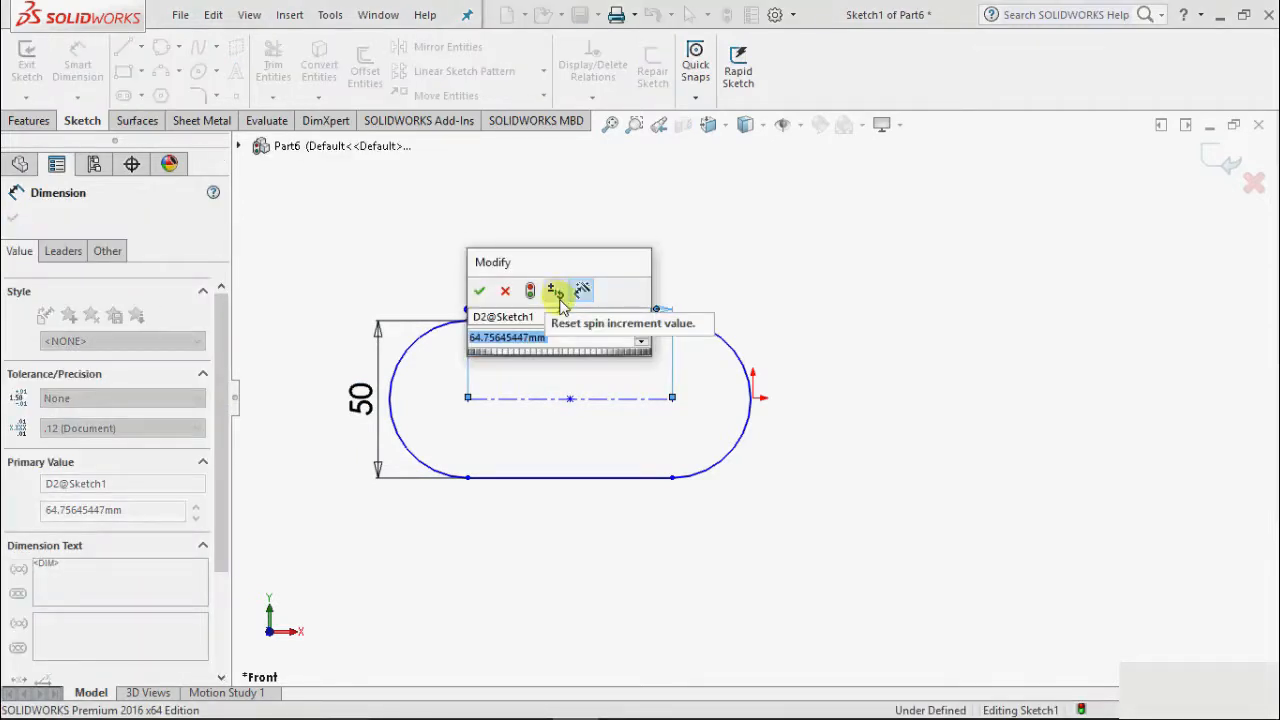
type("100")
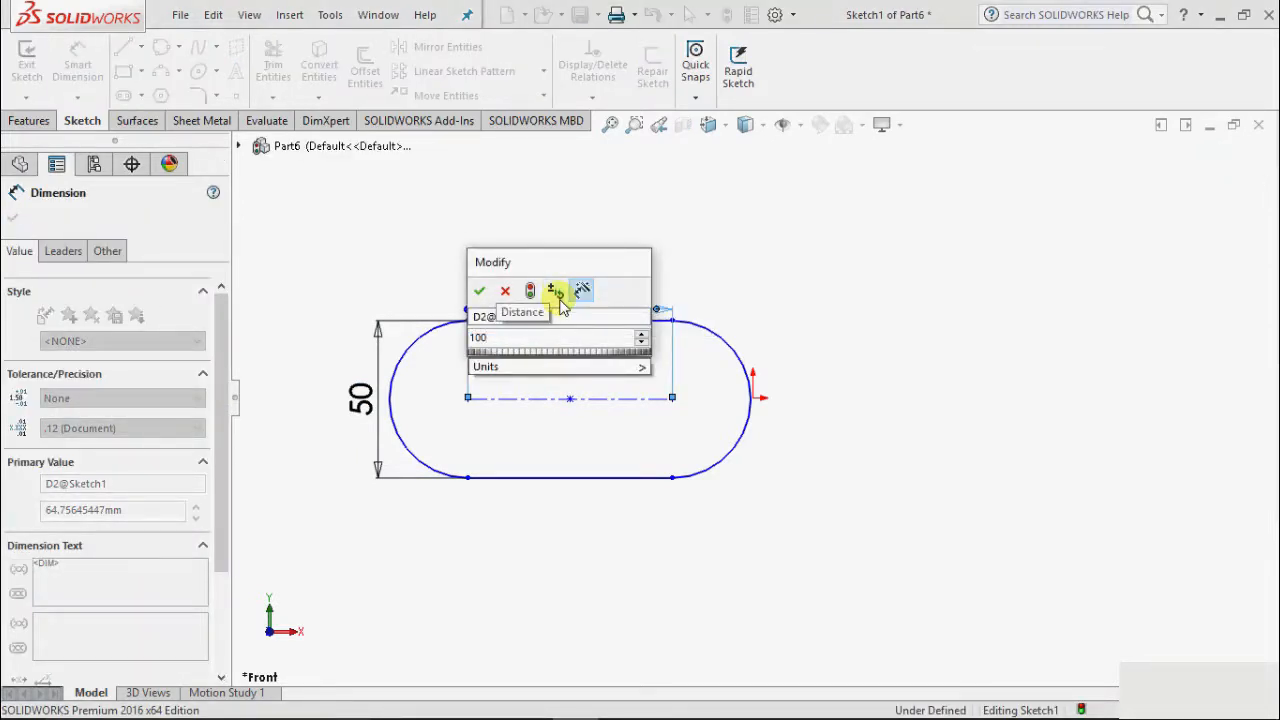
key("Return")
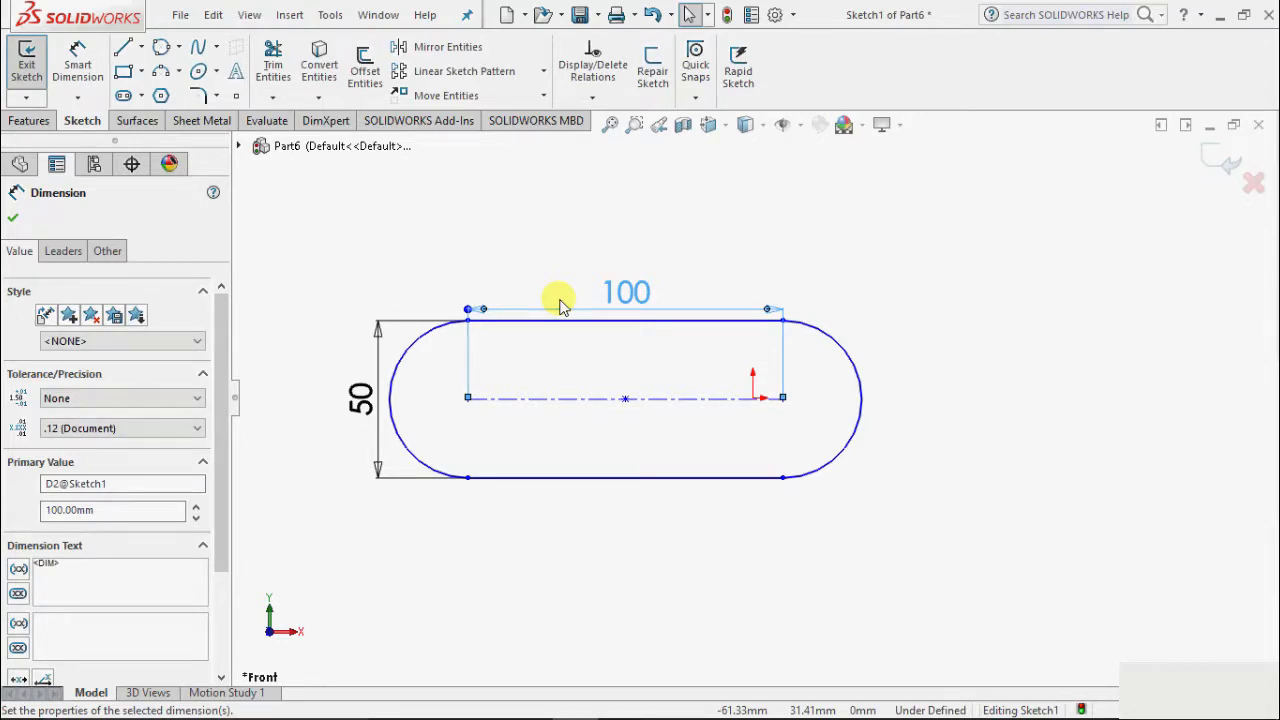
left_click(12, 217)
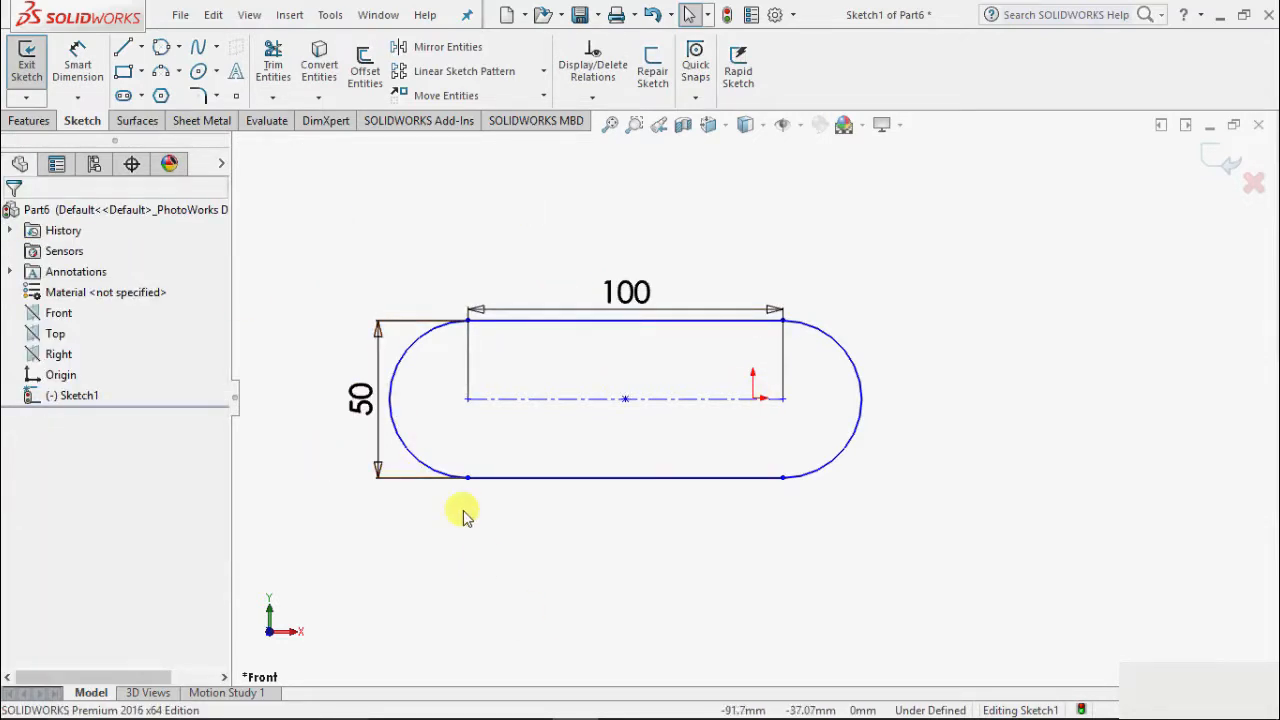
Step: Sketch a horizontal centerpoint straight slot below the first slot, about 98 mm between centers and 50 mm wide, with dimensions
left_click(141, 95)
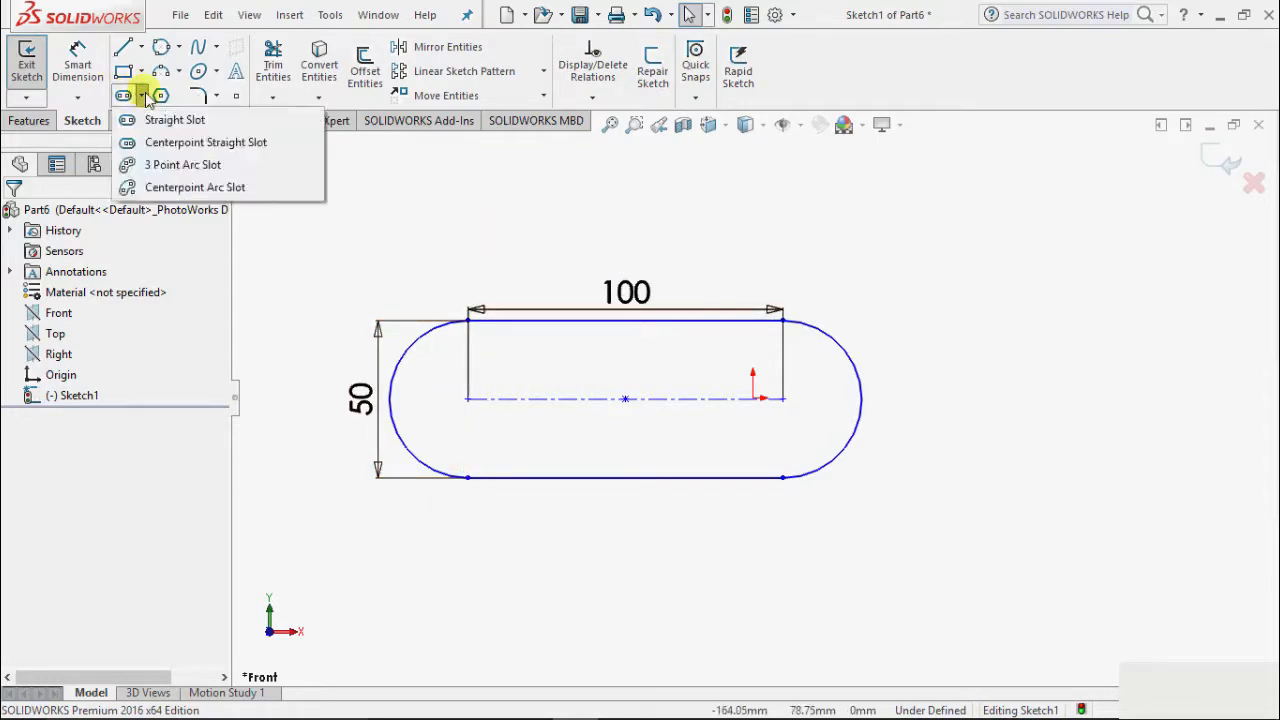
left_click(141, 96)
left_click(141, 97)
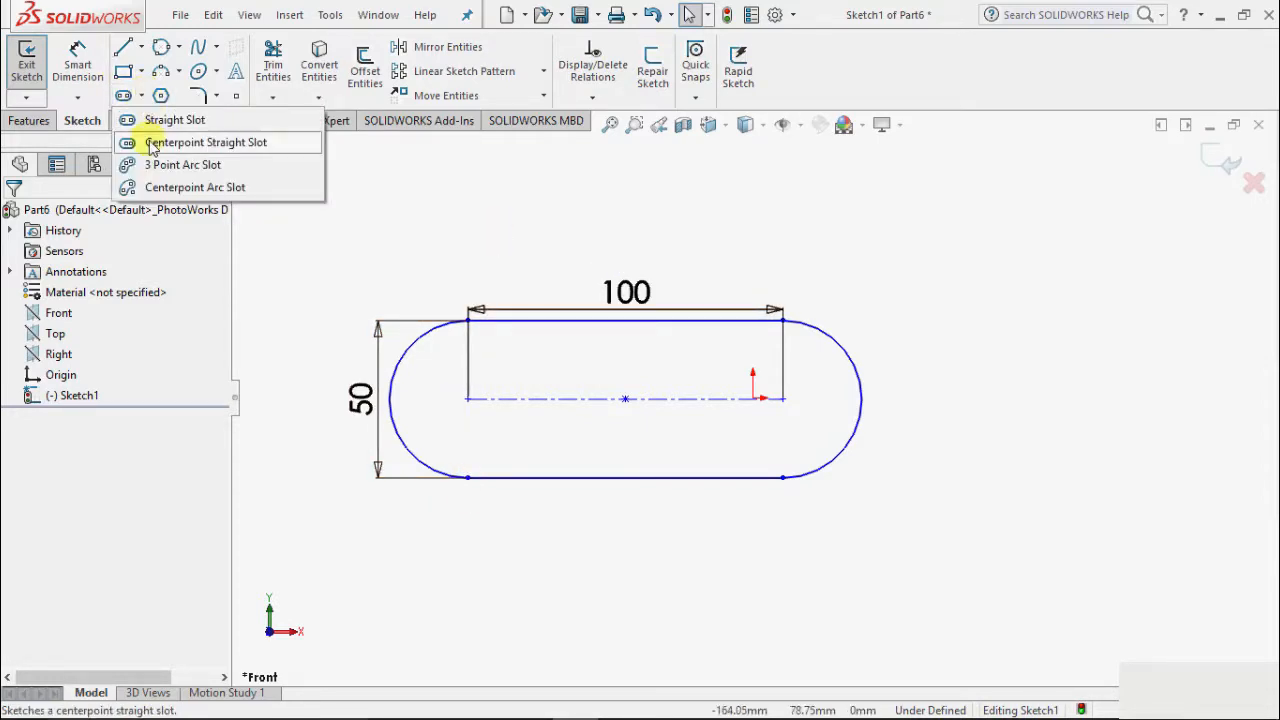
left_click(145, 138)
scroll(651, 374, "down", 2)
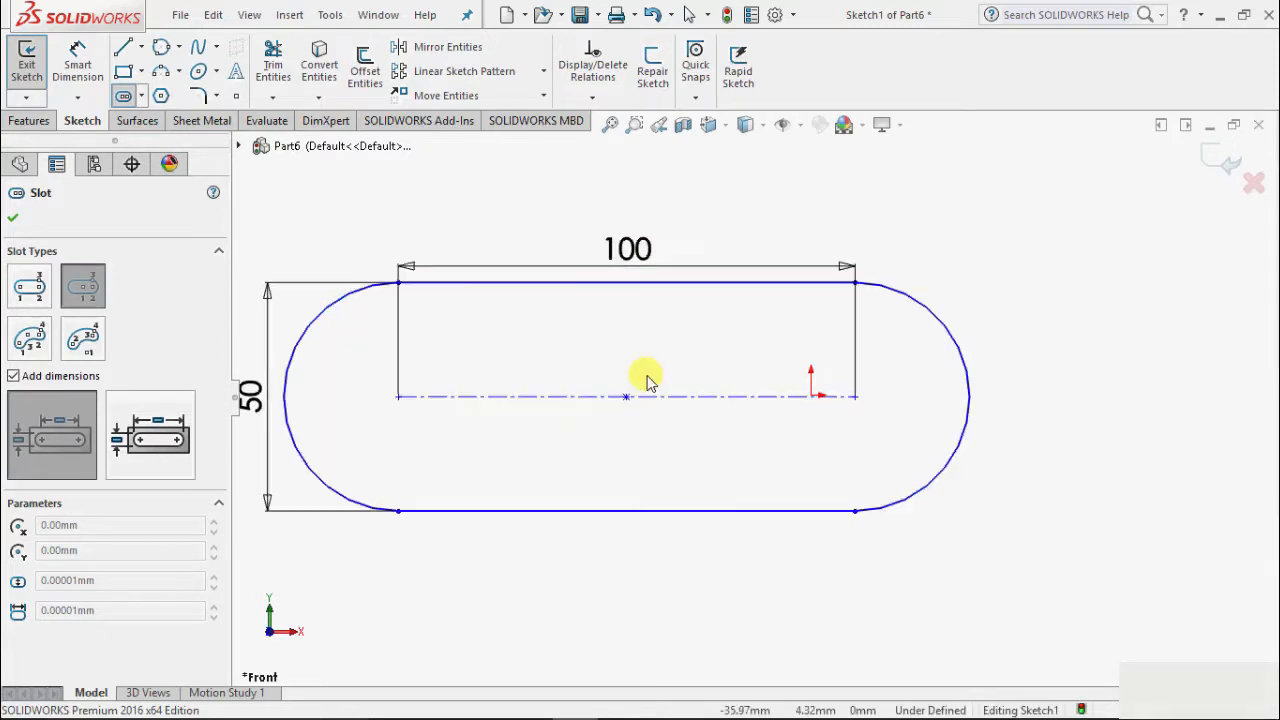
scroll(651, 366, "up", 4)
scroll(698, 645, "down", 4)
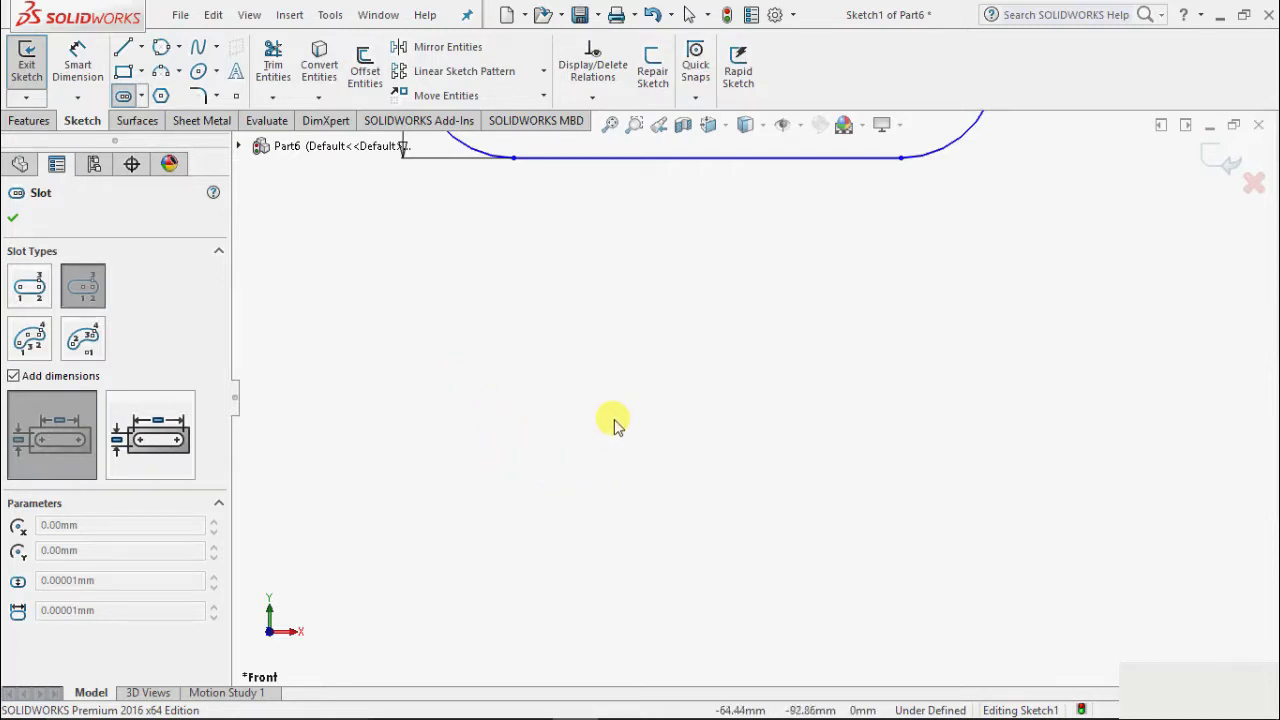
left_click(613, 418)
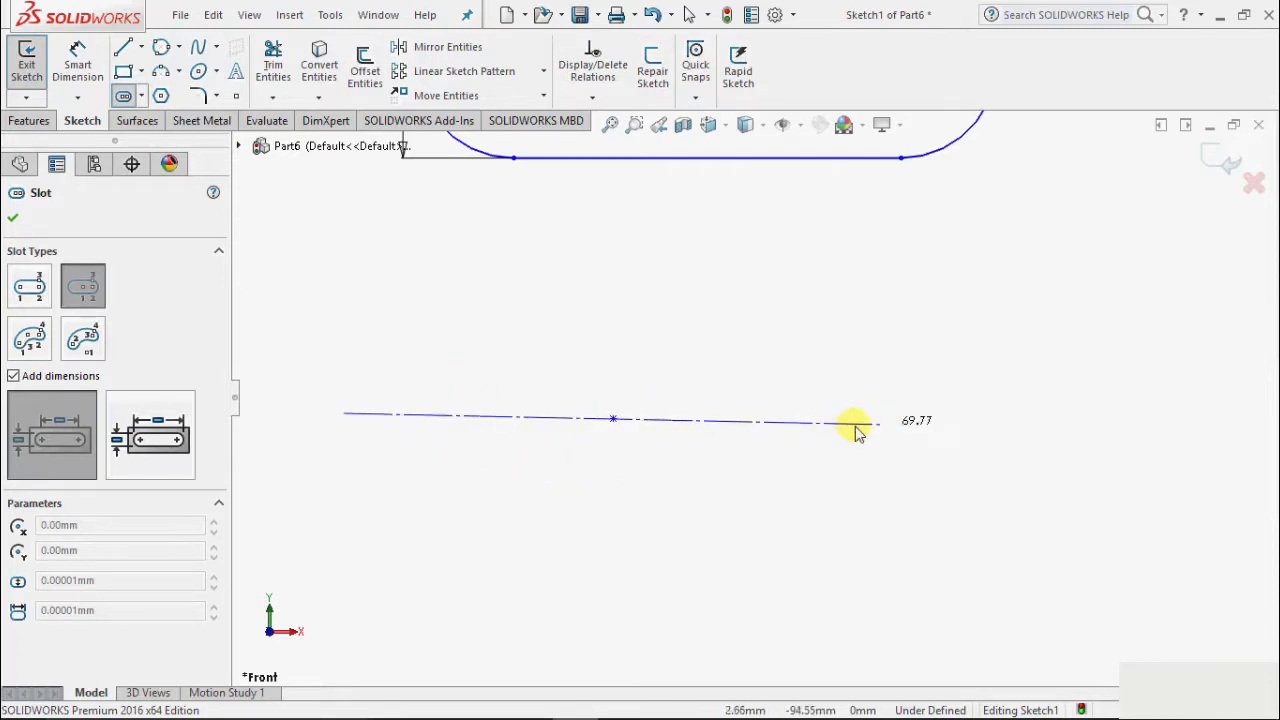
left_click(804, 418)
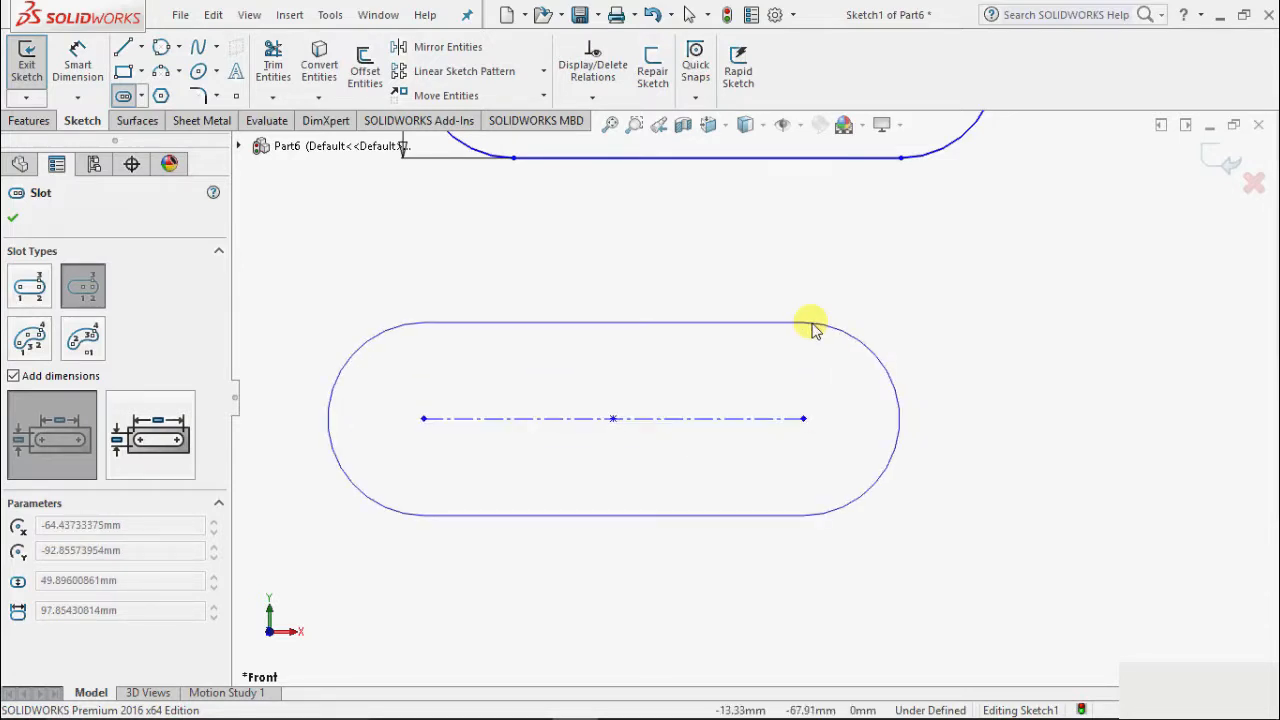
left_click(813, 326)
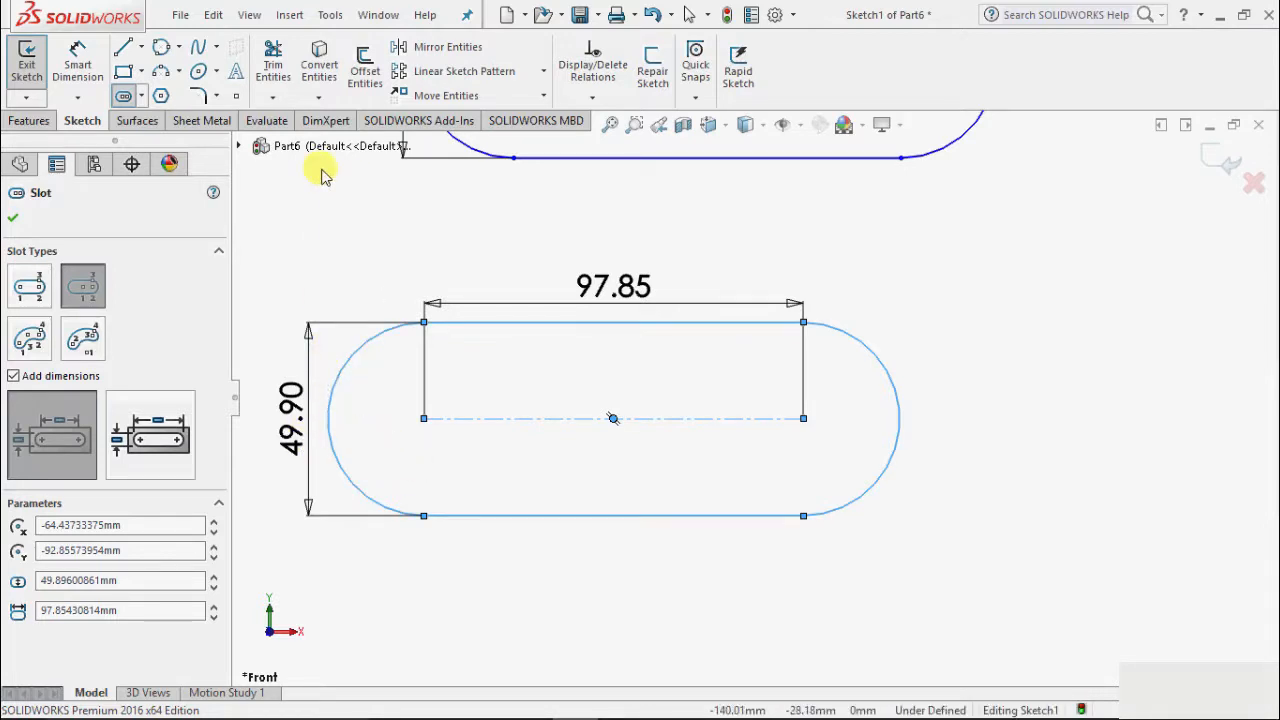
Step: Sketch a dimensioned 3 point arc slot in empty space beside the straight slots, radius about 232 mm, angle about 83°, width about 124 mm
left_click(29, 340)
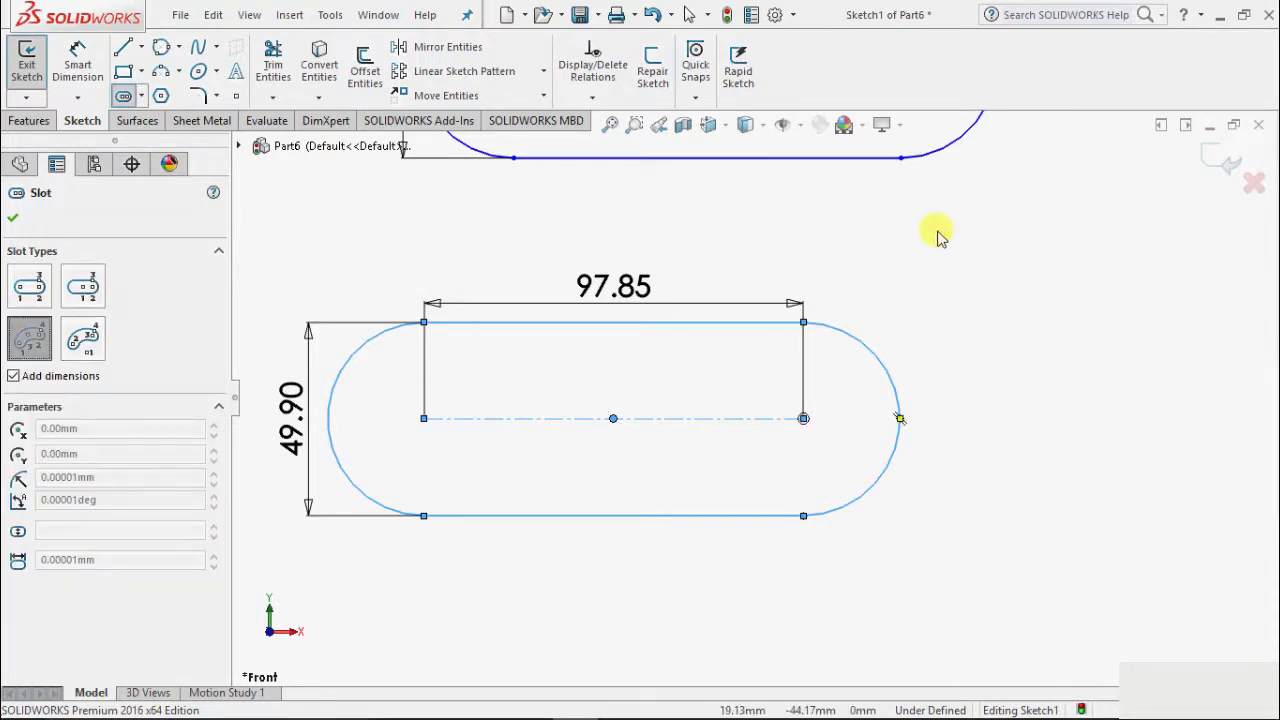
scroll(929, 231, "down", 5)
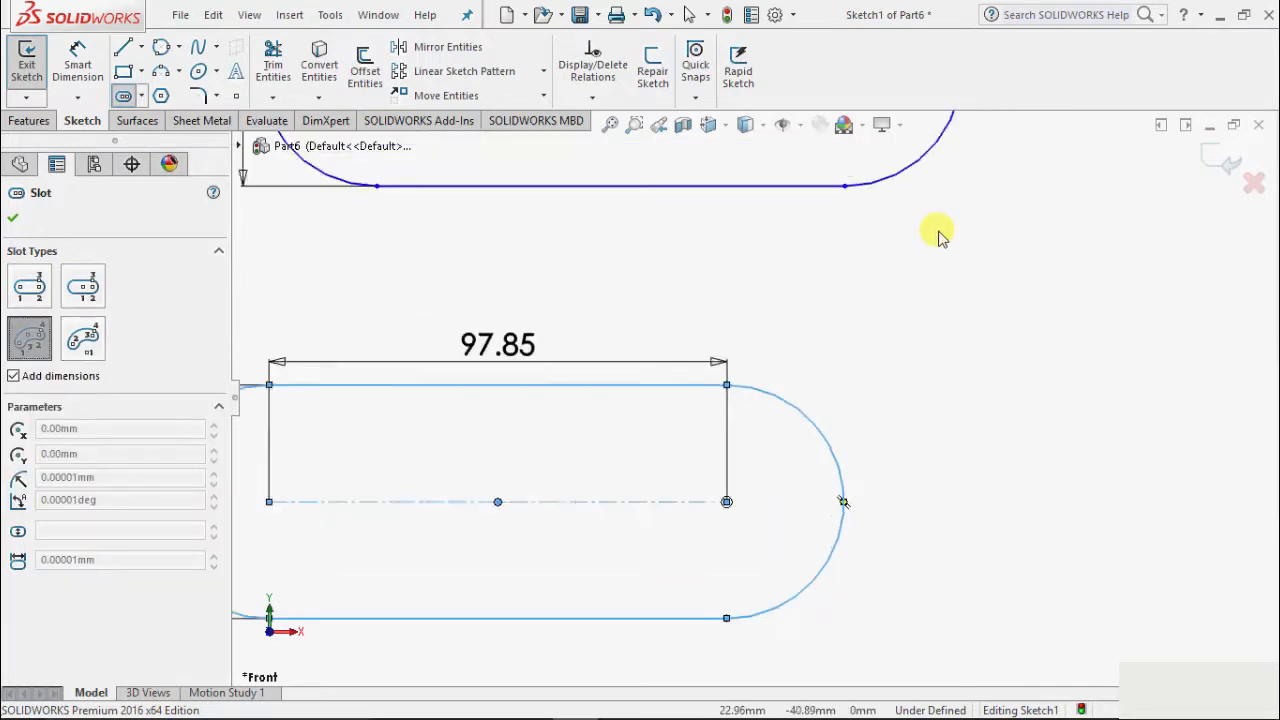
left_click(523, 405)
left_click(1002, 312)
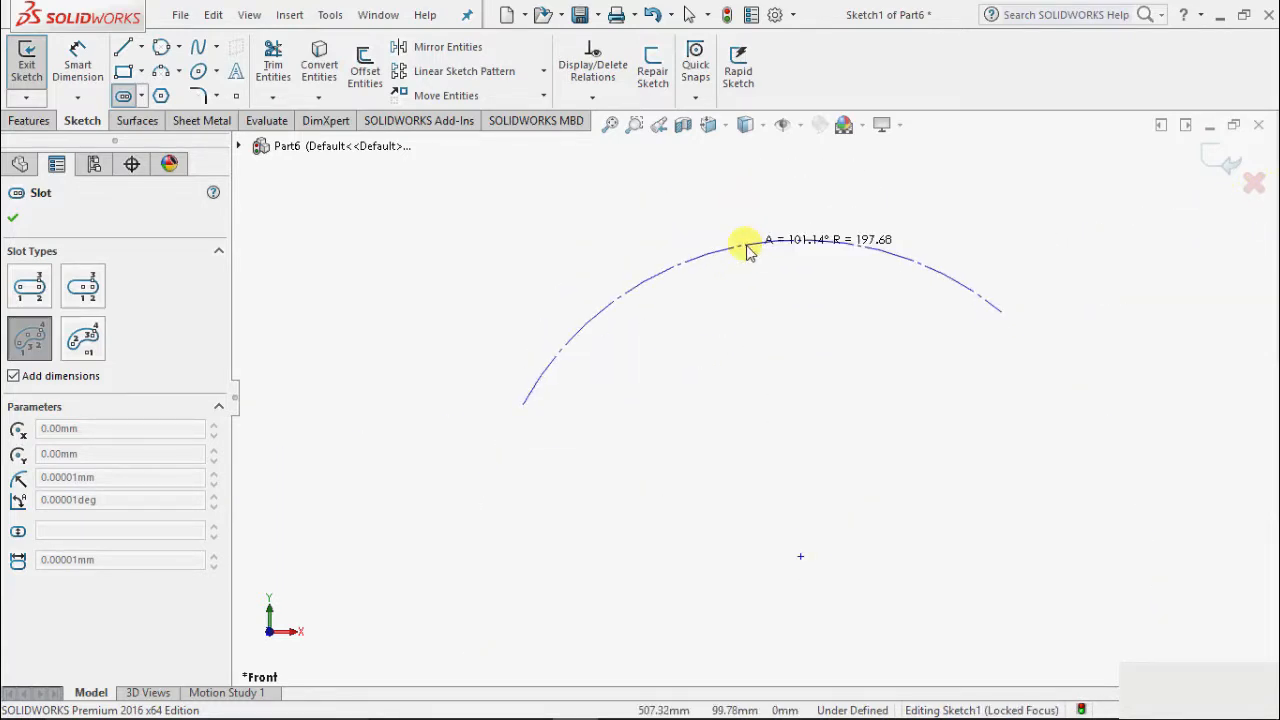
left_click(748, 240)
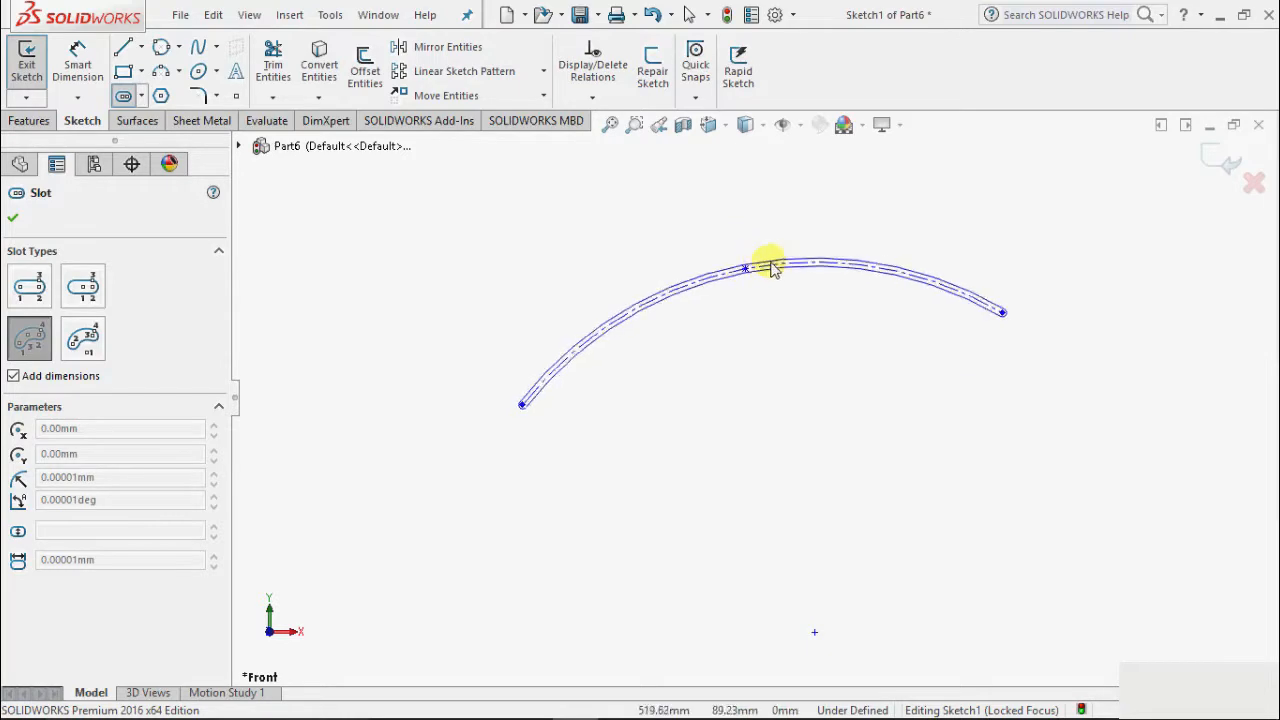
left_click(766, 263)
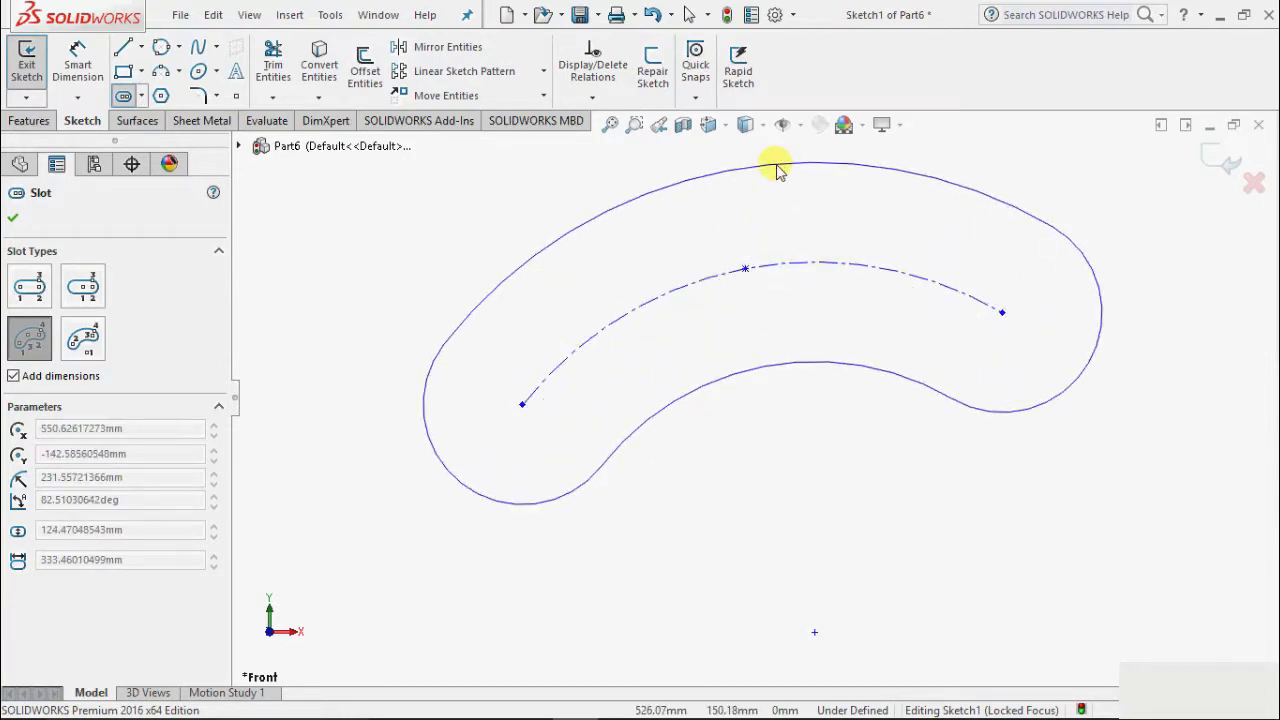
left_click(779, 170)
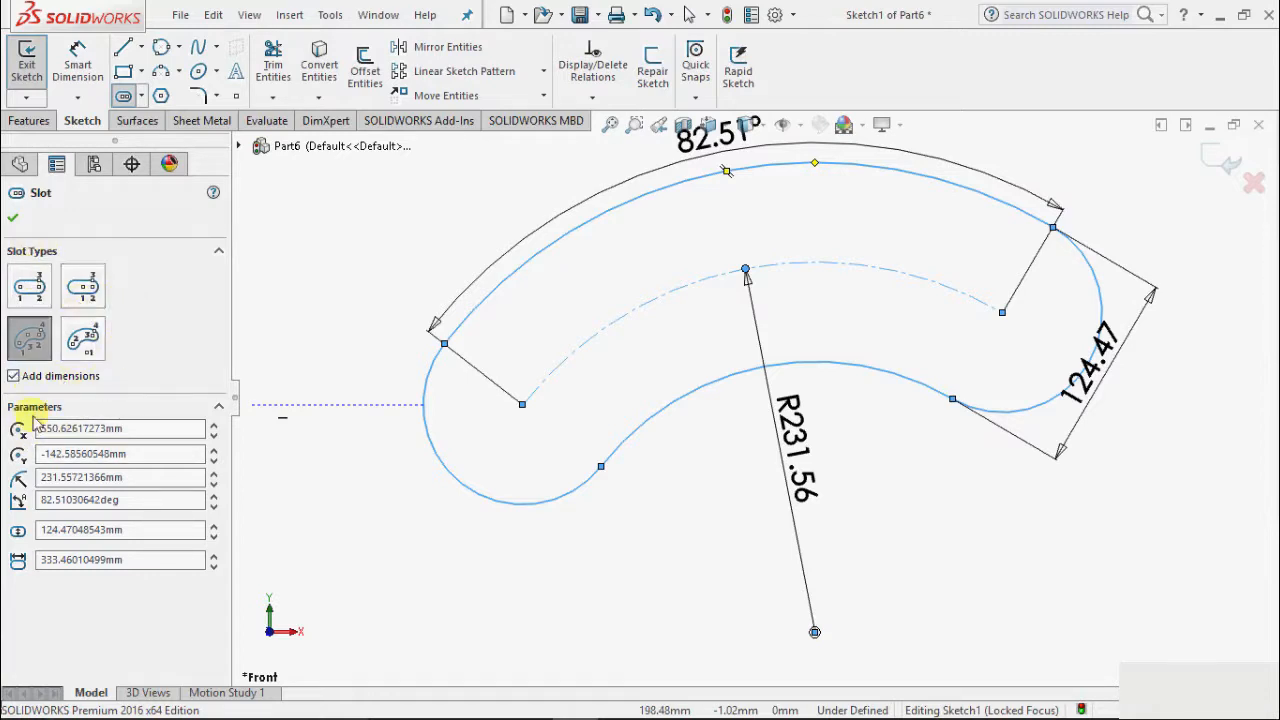
left_click(15, 218)
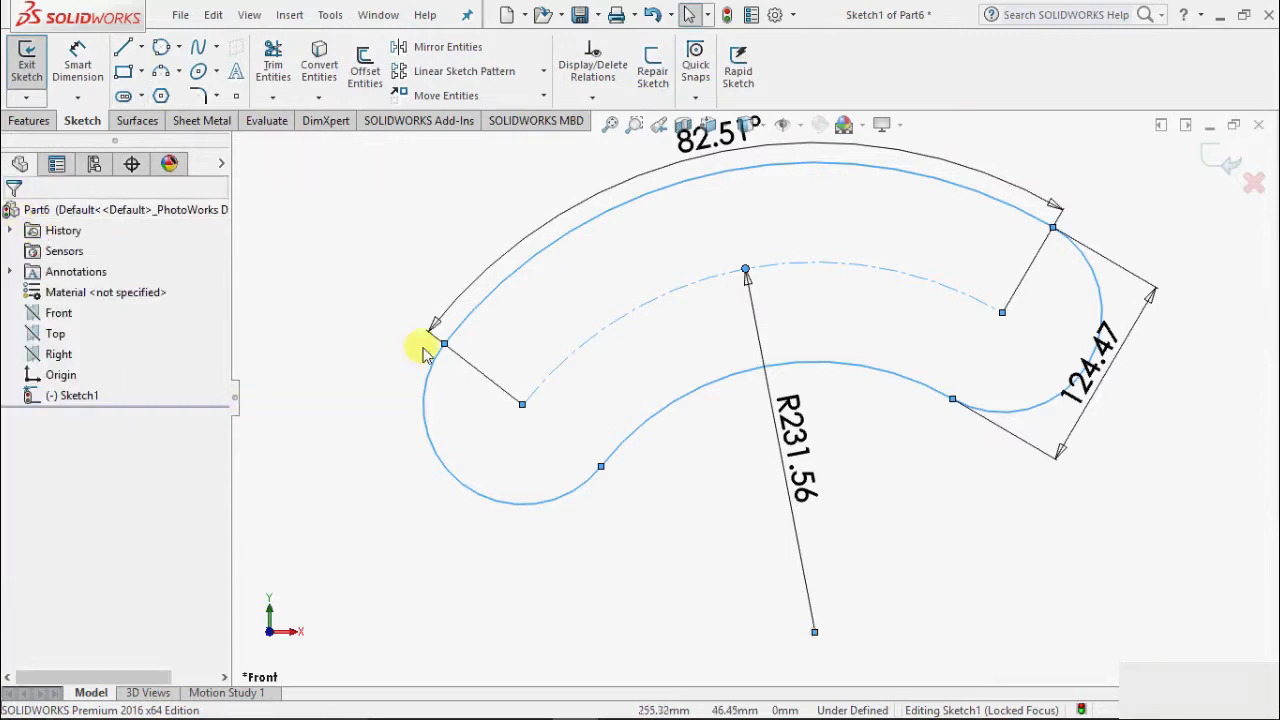
scroll(457, 400, "down", 4)
scroll(376, 466, "up", 5)
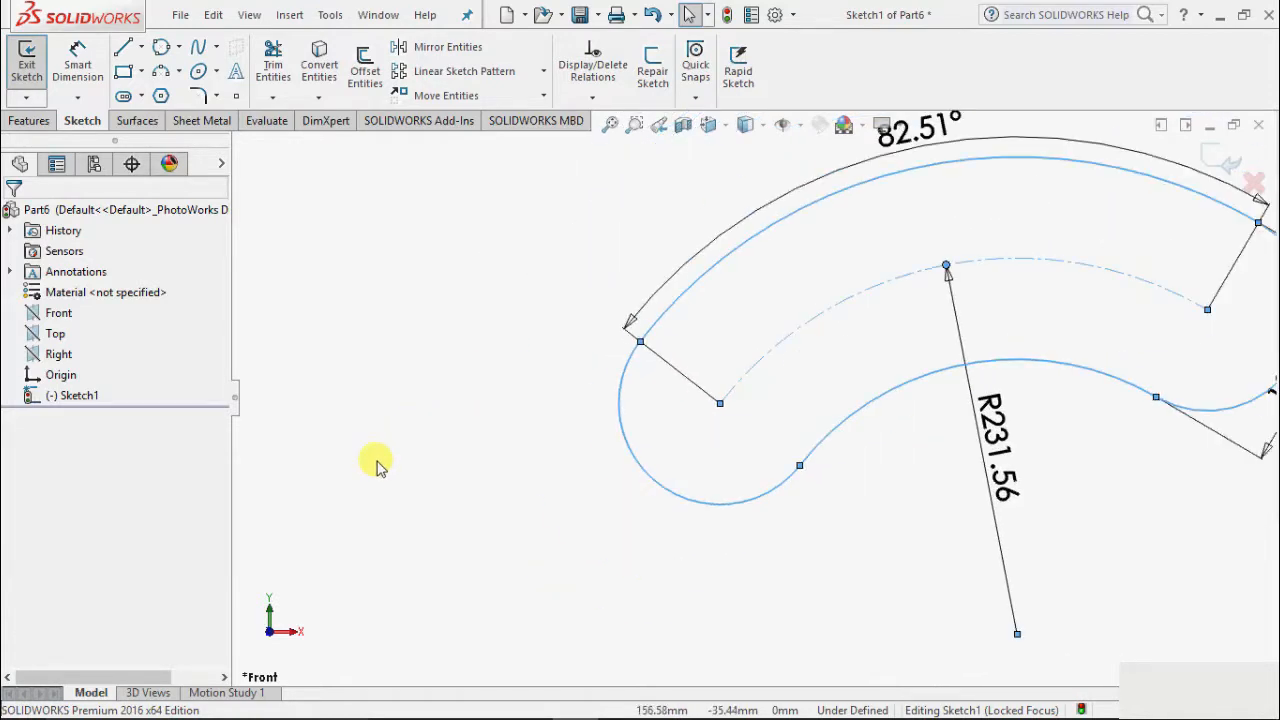
key("f")
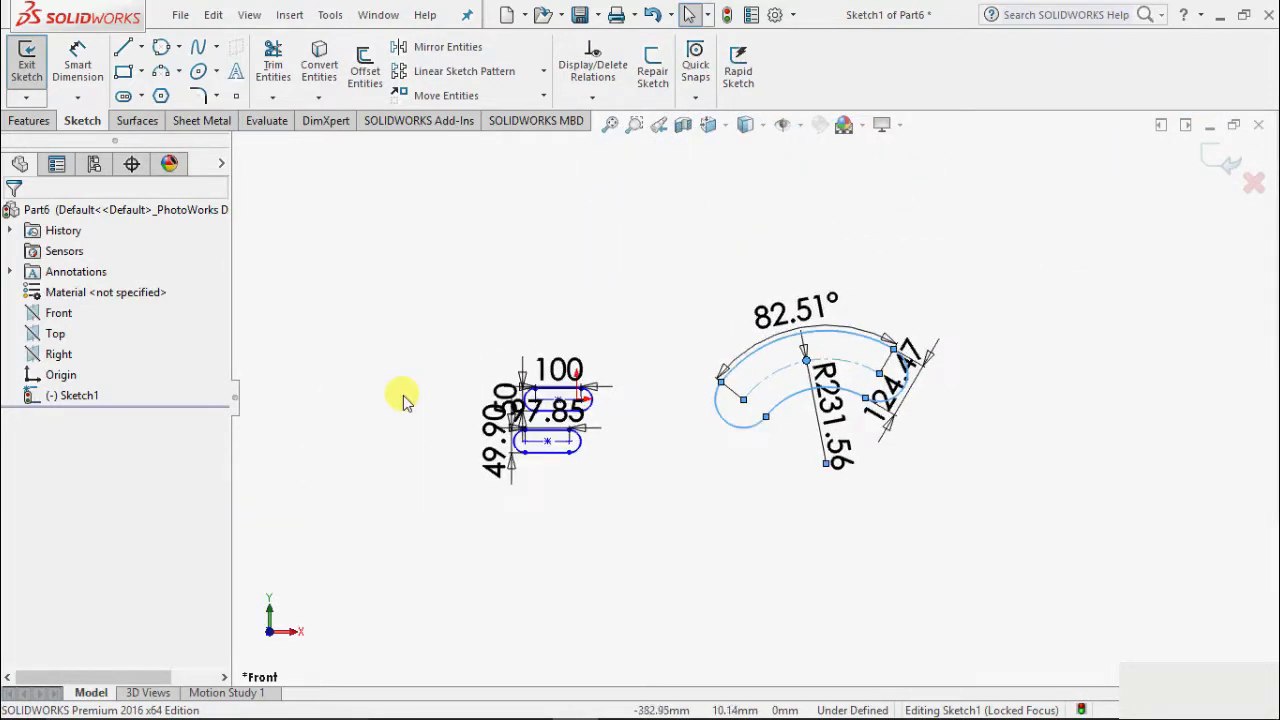
scroll(1260, 347, "down", 6)
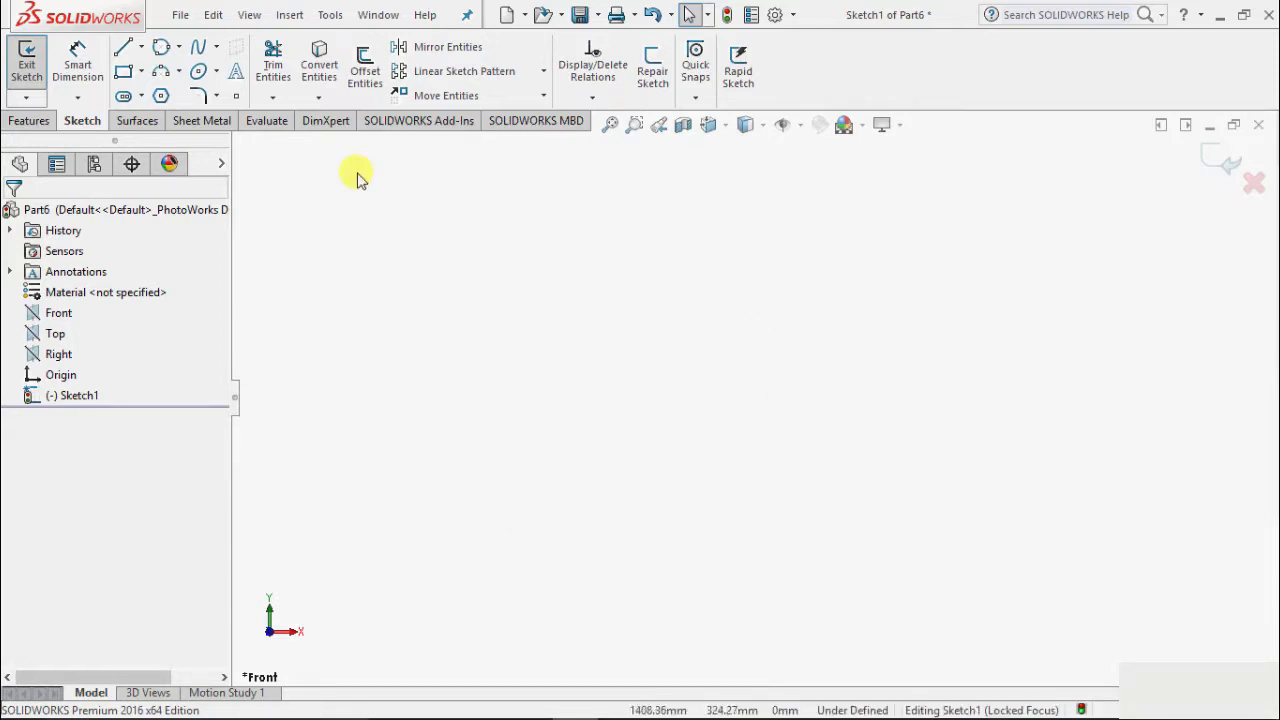
Step: Sketch a nearly horizontal full ellipse in empty space beside the arc slot, major radius about 394 mm and minor radius about 145 mm
left_click(217, 73)
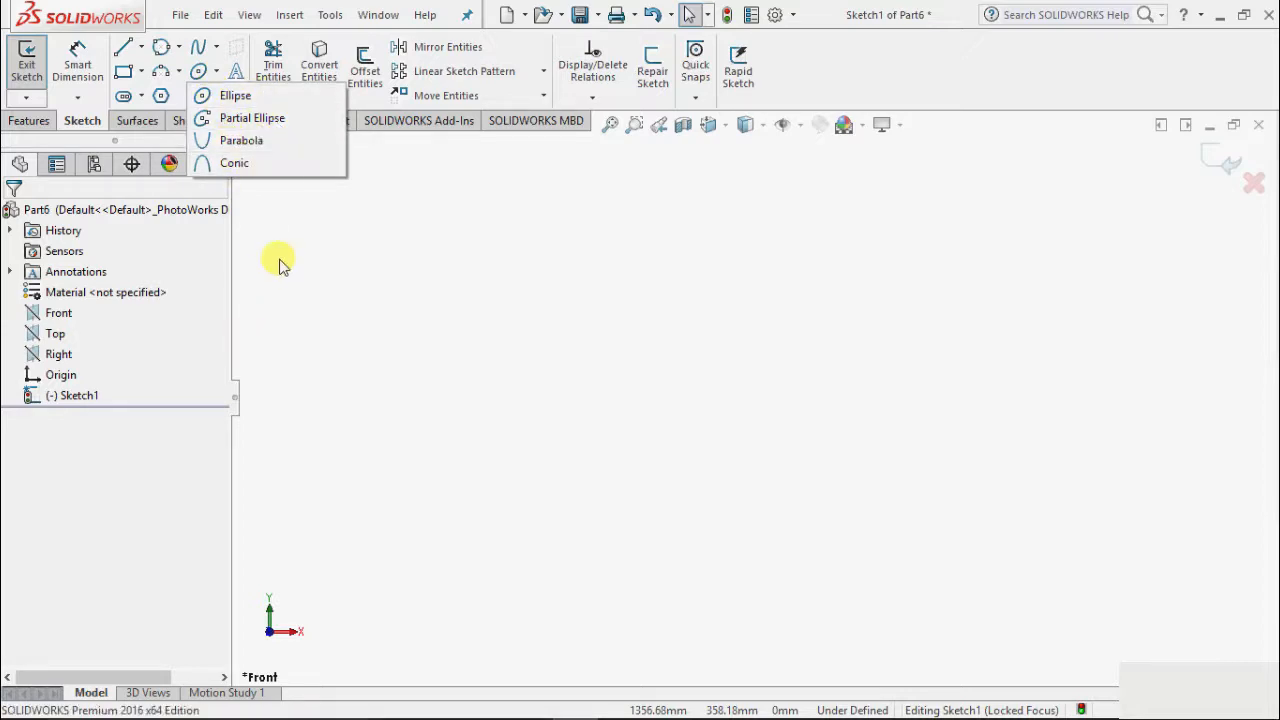
left_click(238, 95)
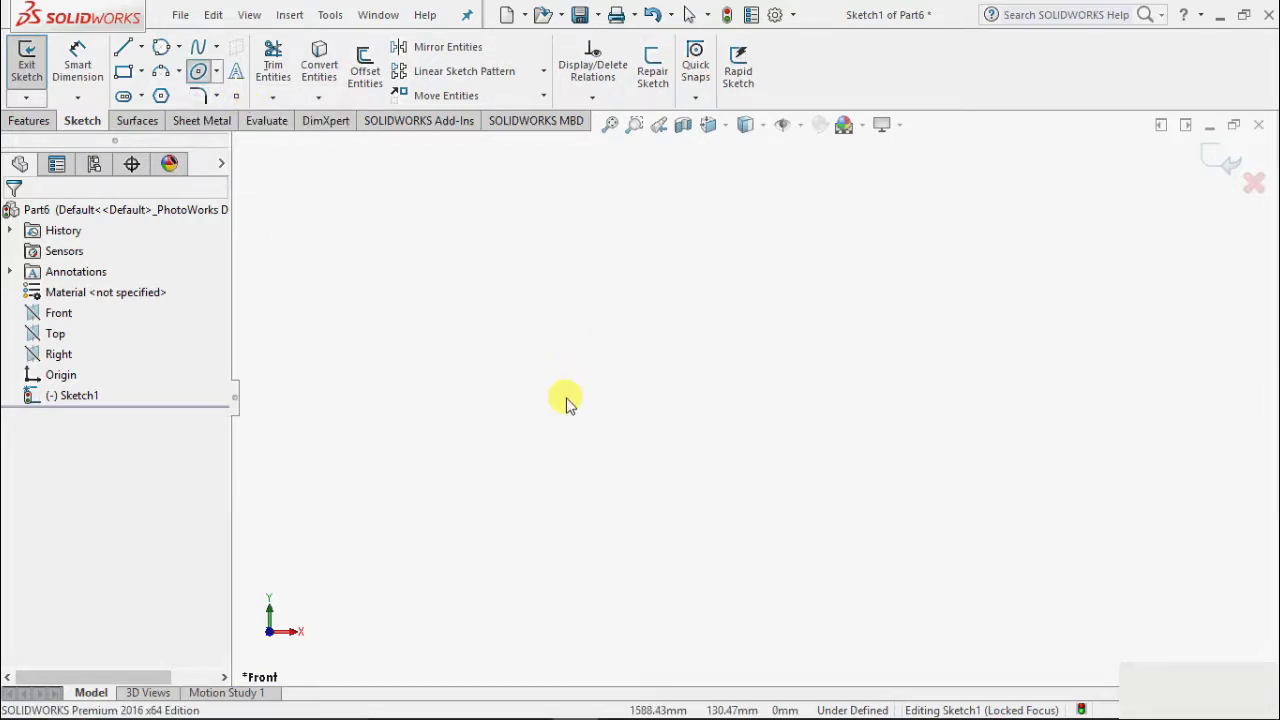
left_click(455, 440)
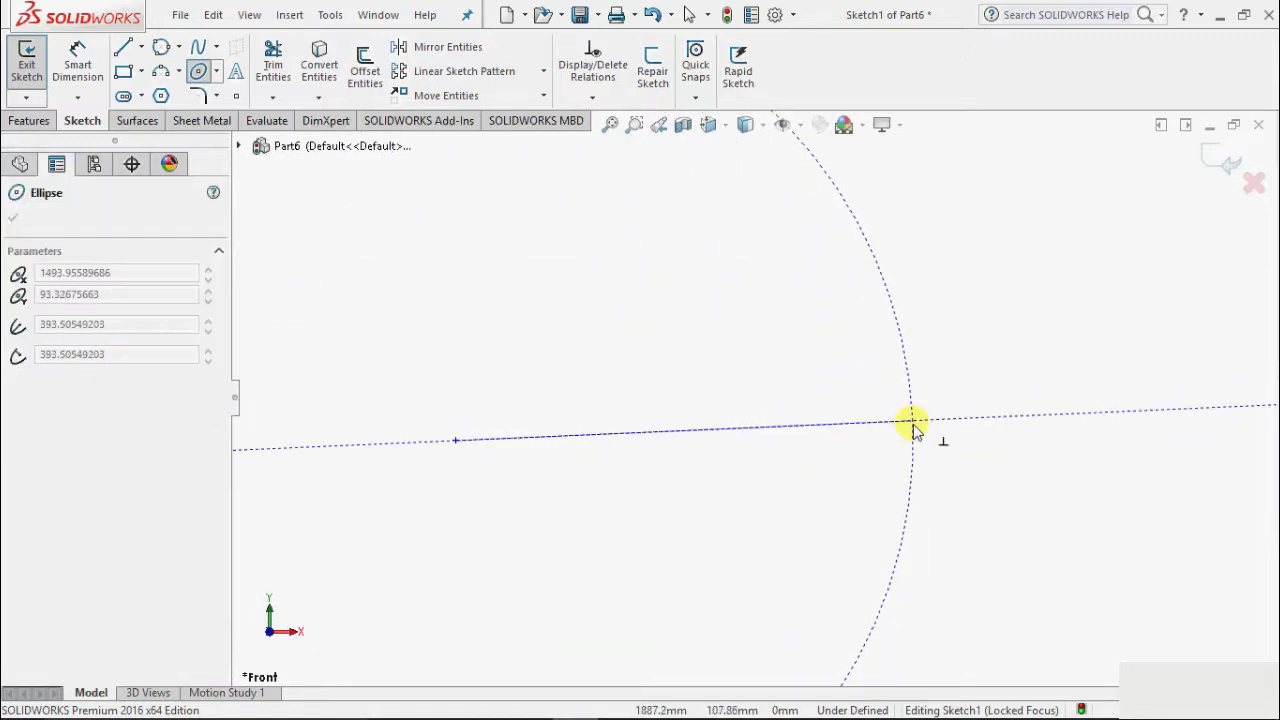
left_click(911, 421)
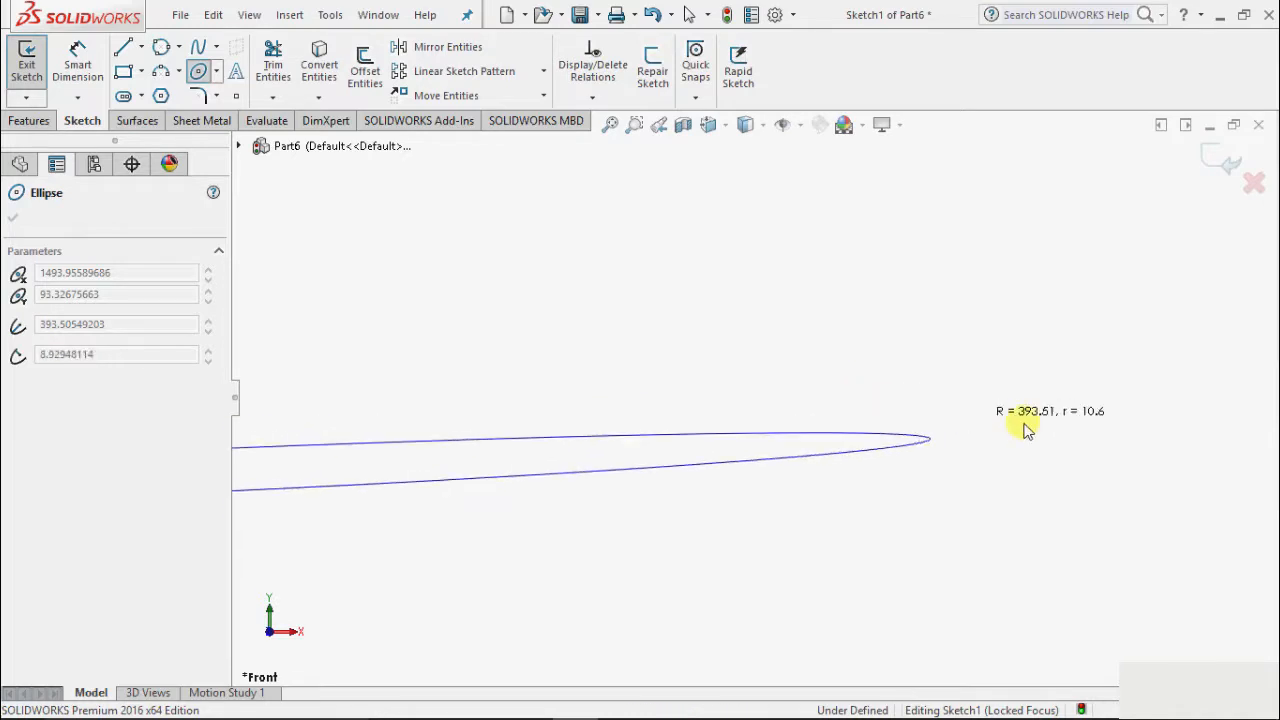
scroll(1040, 437, "up", 3)
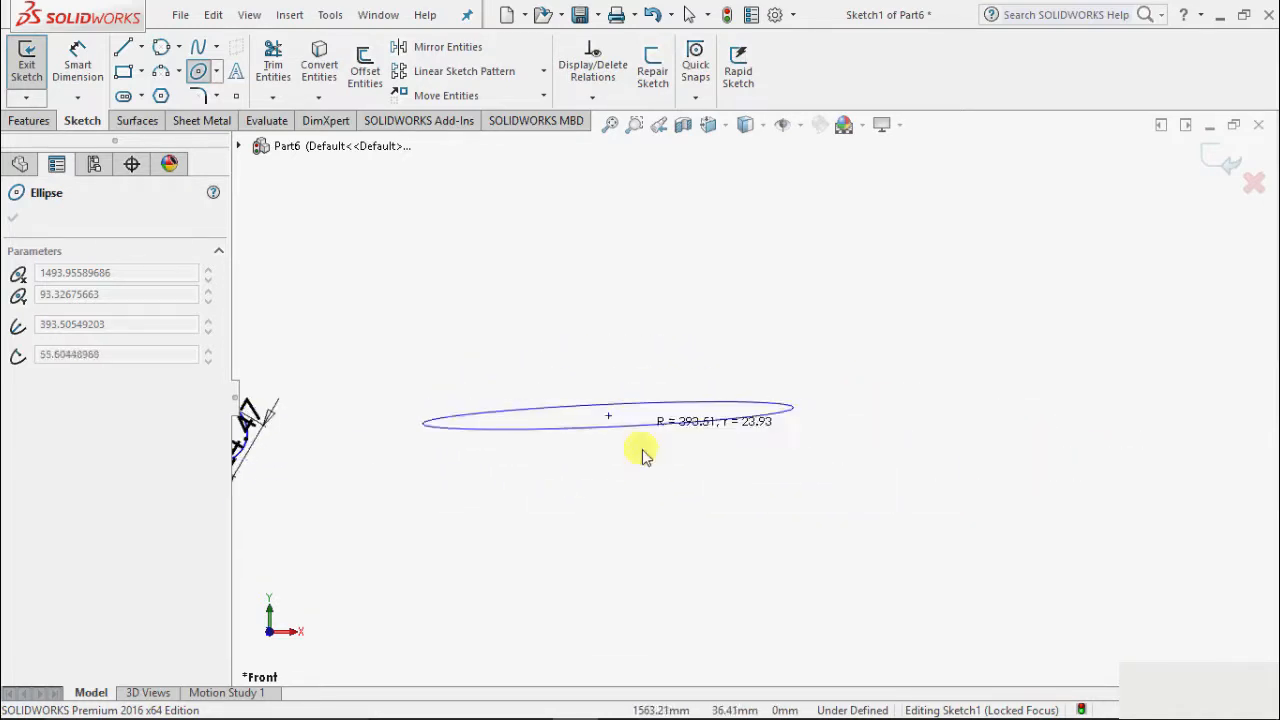
scroll(643, 480, "down", 1)
scroll(646, 472, "down", 1)
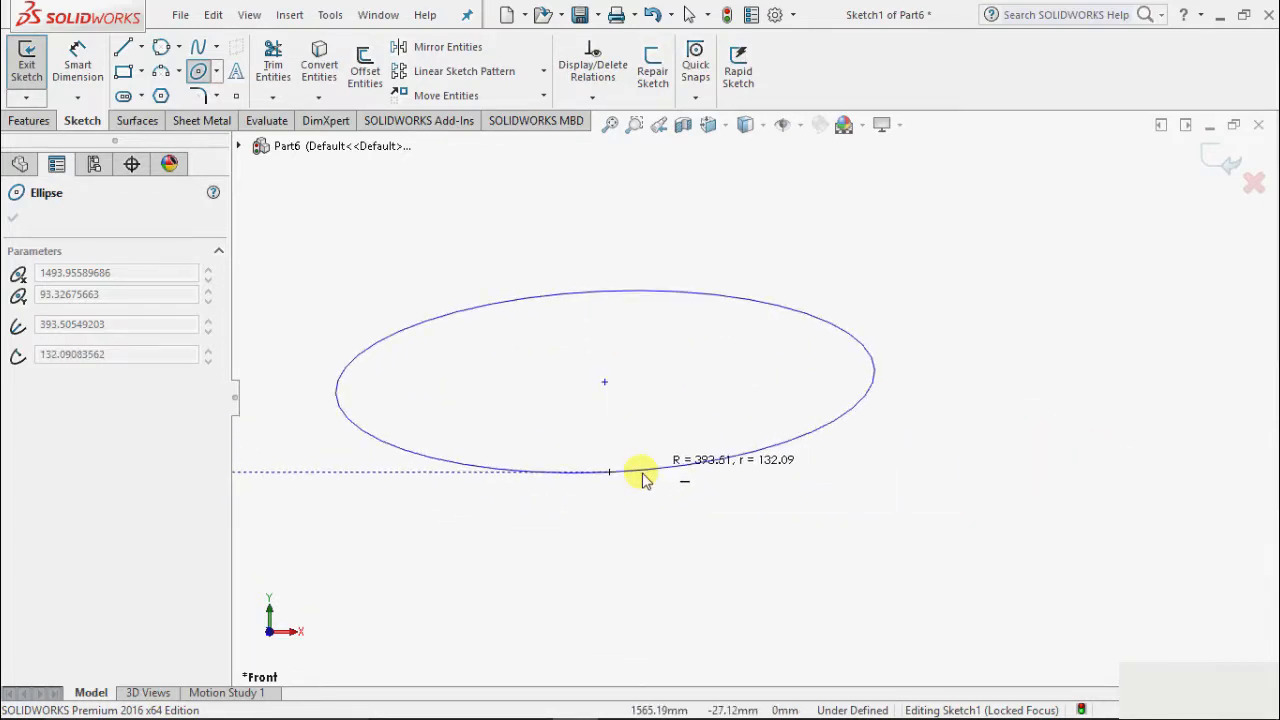
left_click(651, 482)
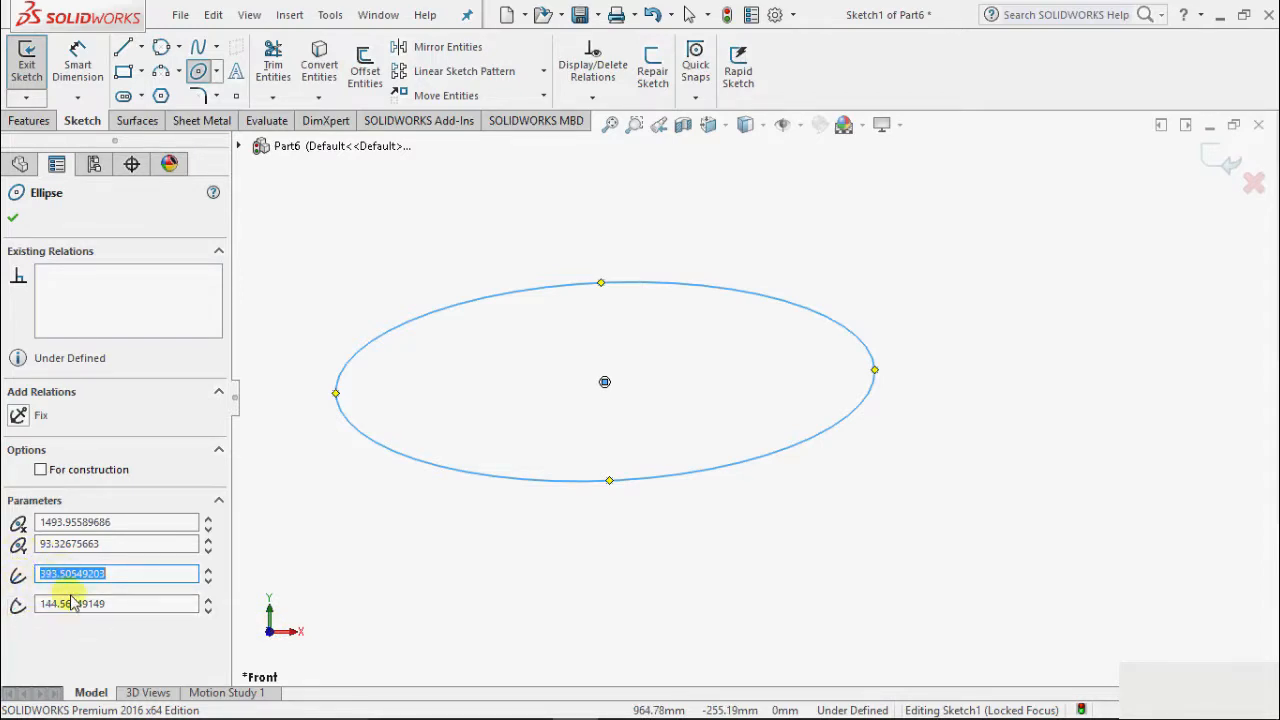
Step: Set the ellipse's major radius to 150 mm and its minor radius to 75 mm, and finish the ellipse
type("150")
key("Return")
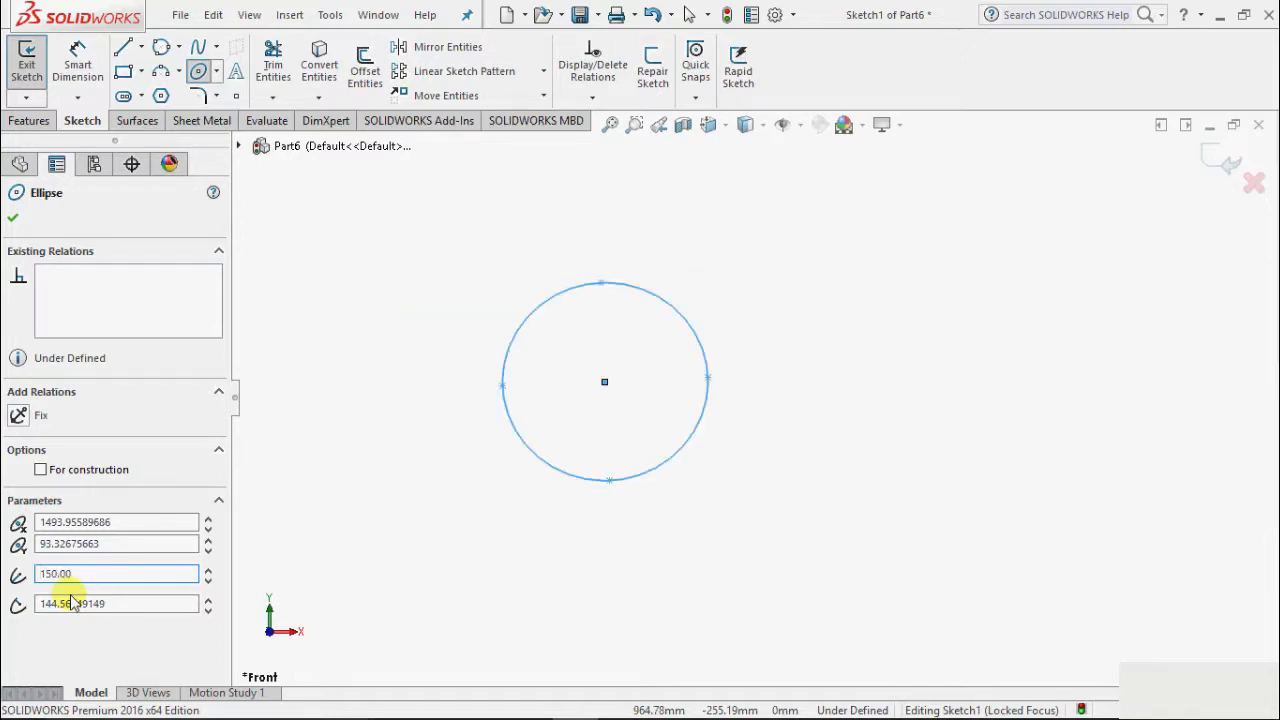
left_click(72, 603)
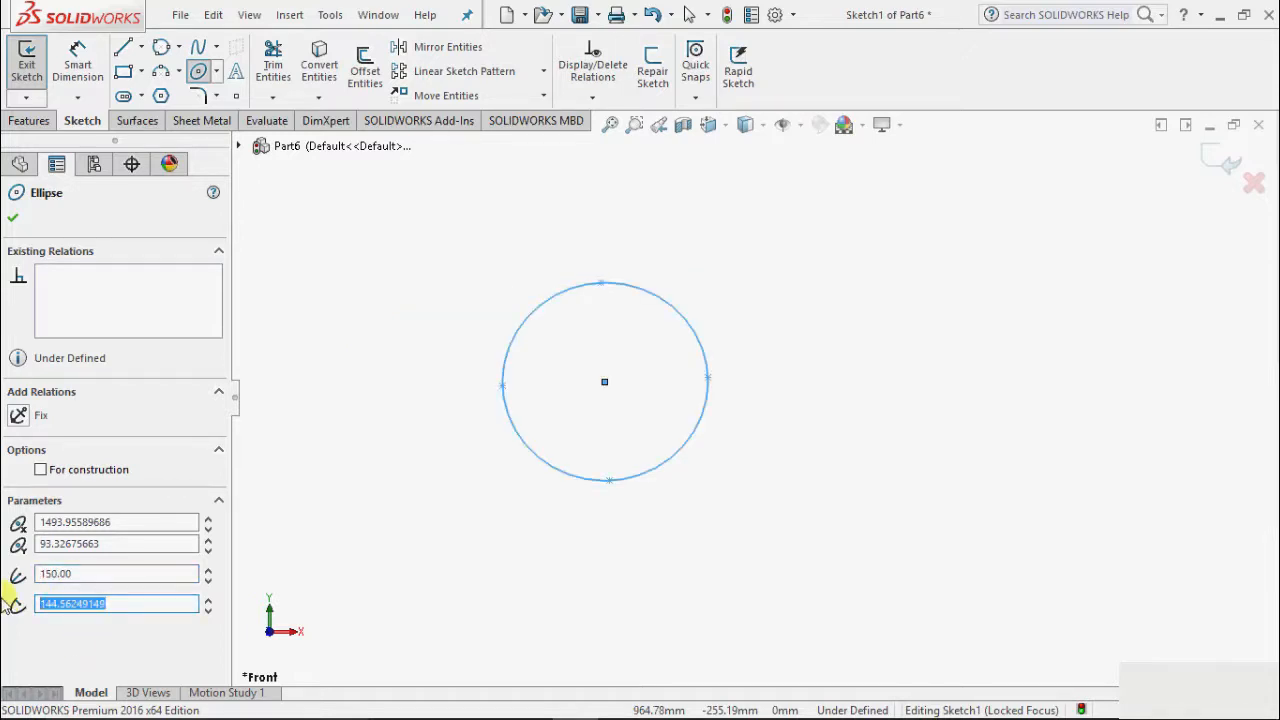
type("75")
key("Return")
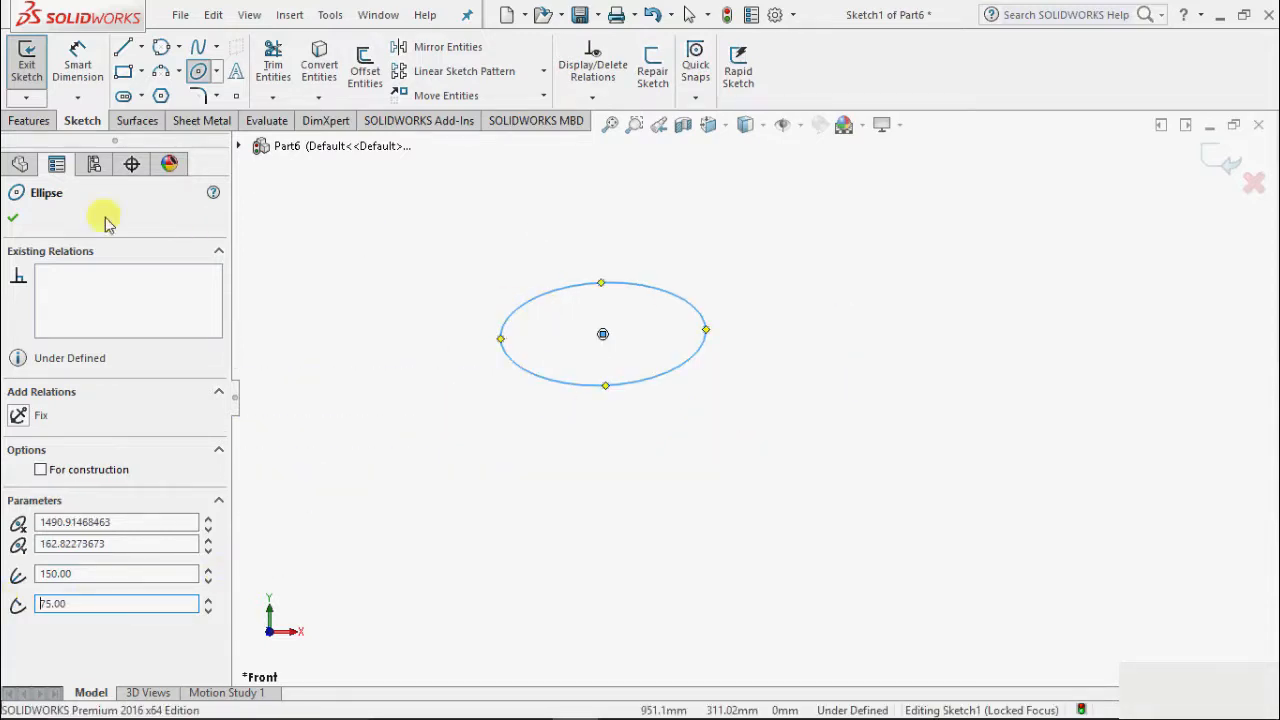
left_click(13, 219)
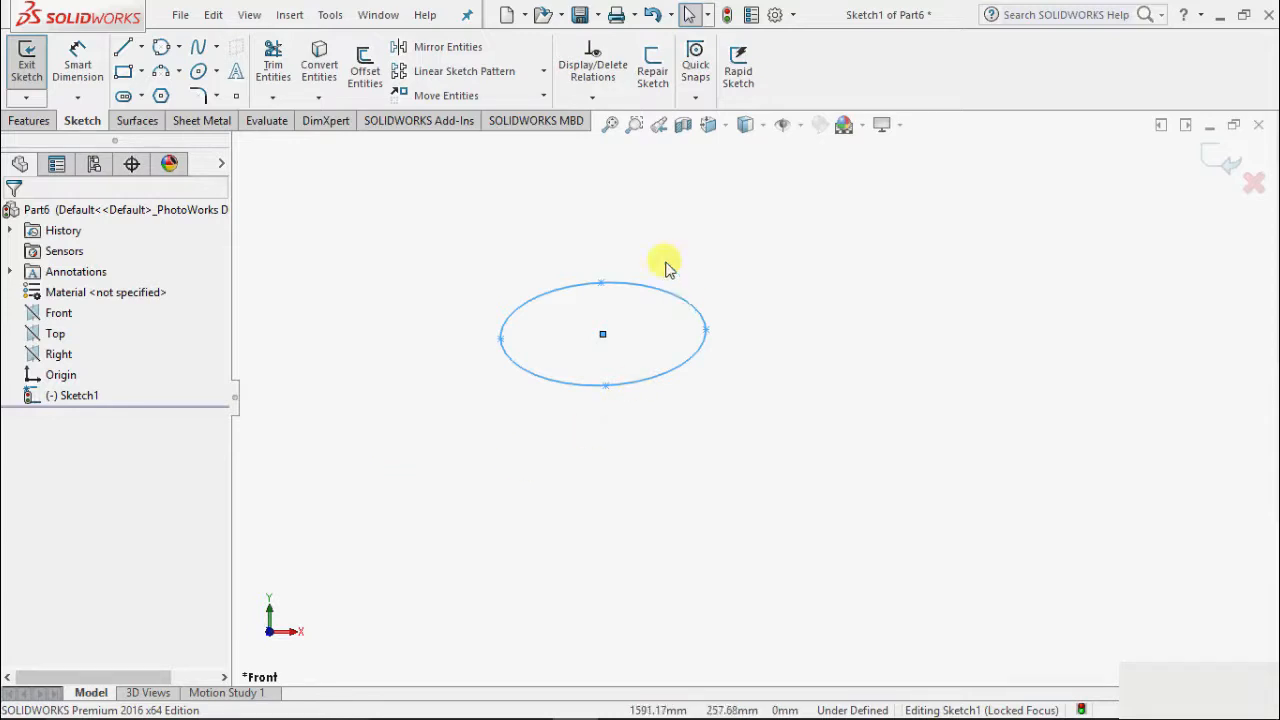
Step: Sketch a partial ellipse in empty space right of the full ellipse, radii about 227 and 73 mm, its arc wrapping the right major-axis end
scroll(637, 243, "up", 2)
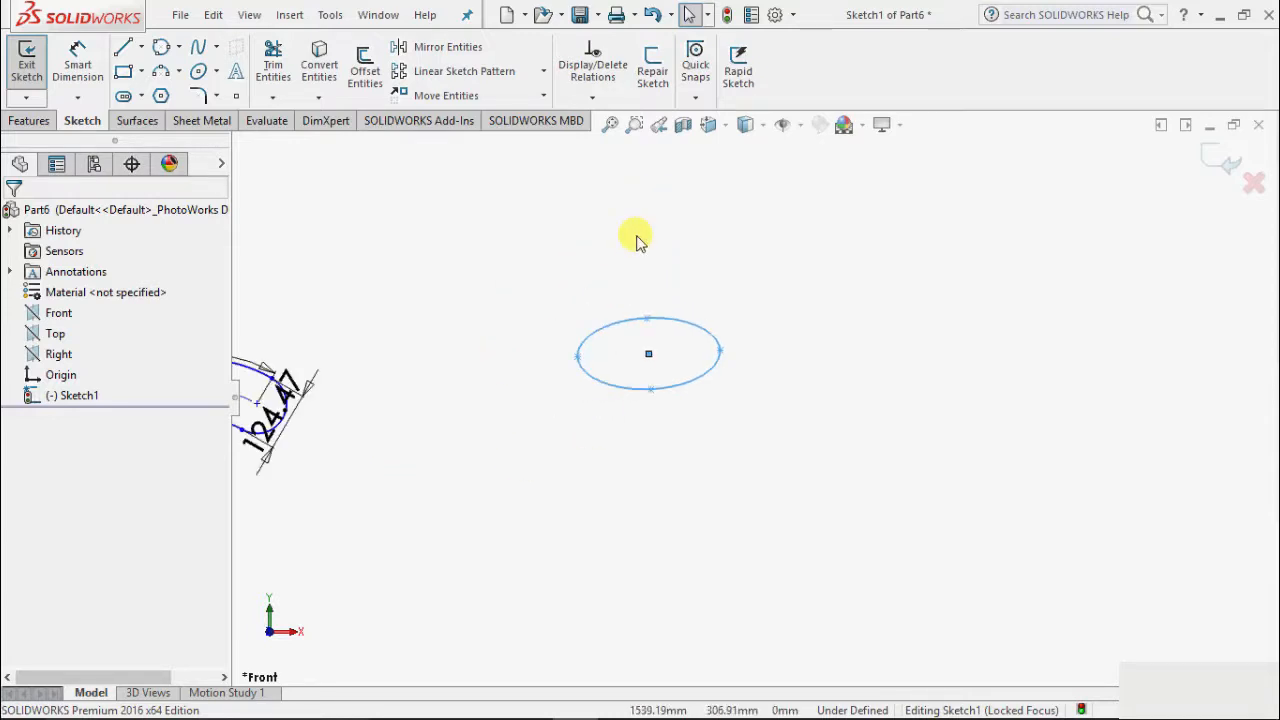
scroll(637, 243, "down", 2)
scroll(797, 447, "down", 2)
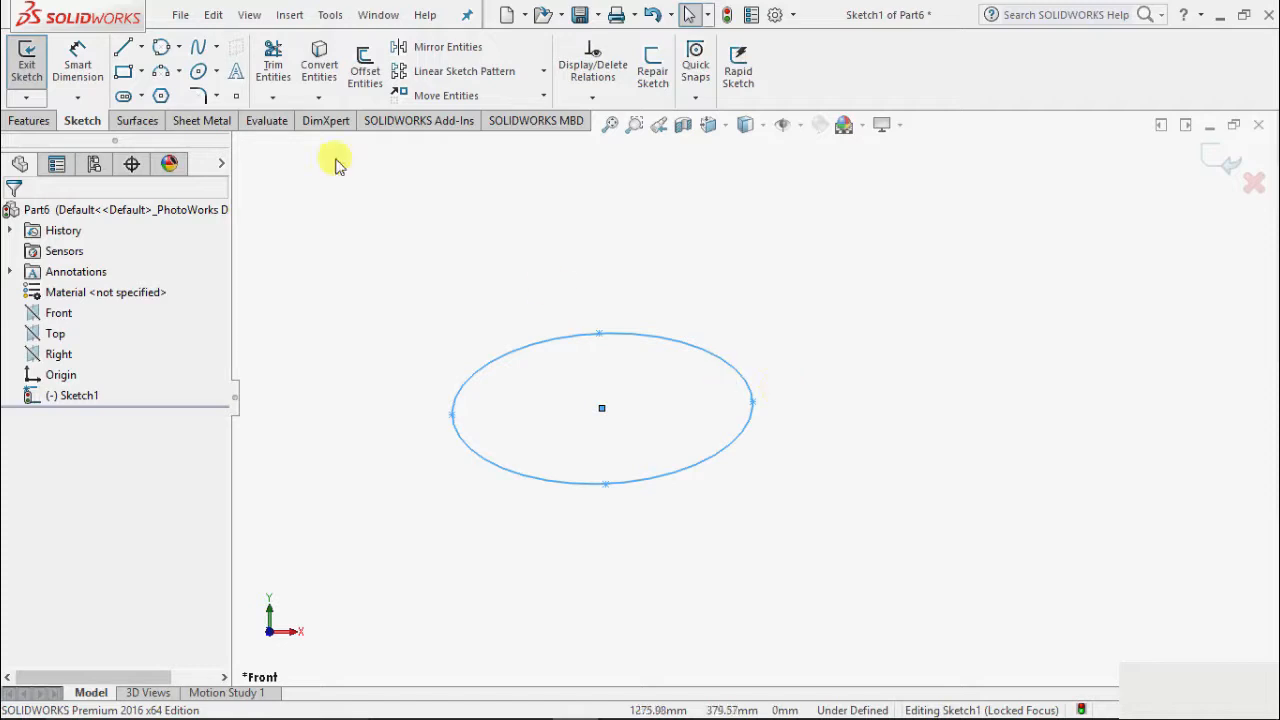
left_click(216, 72)
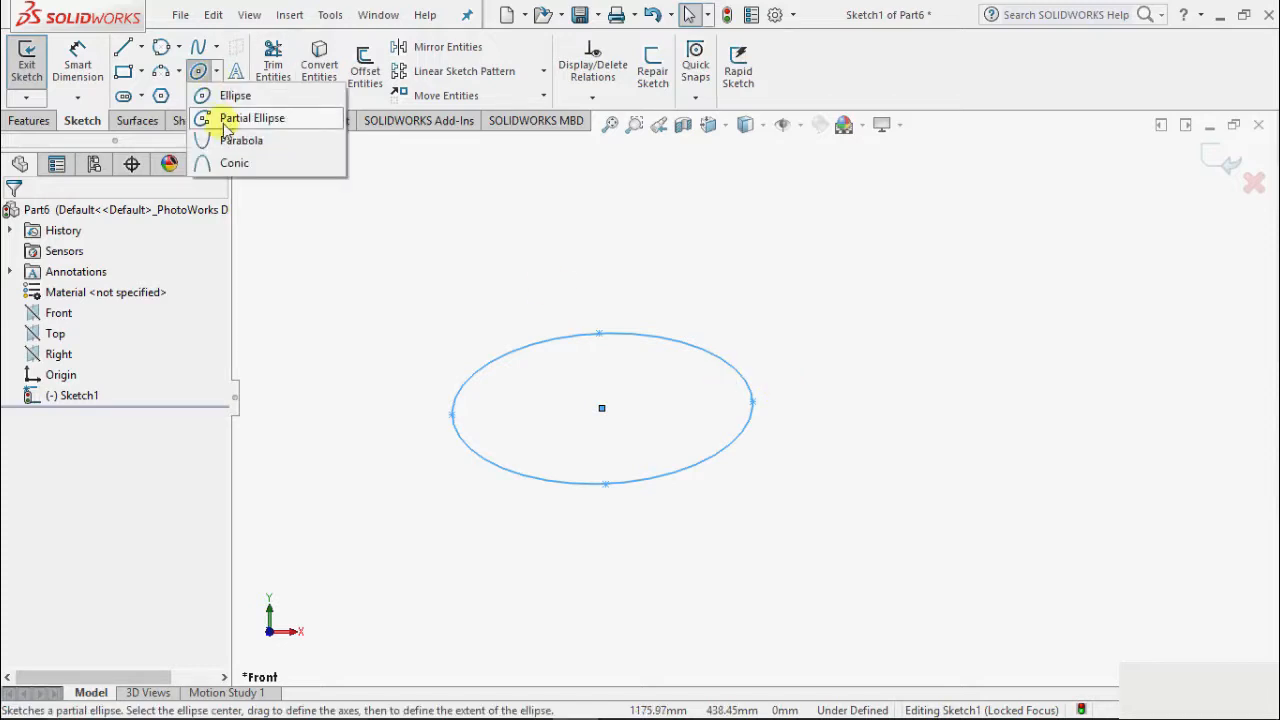
left_click(238, 118)
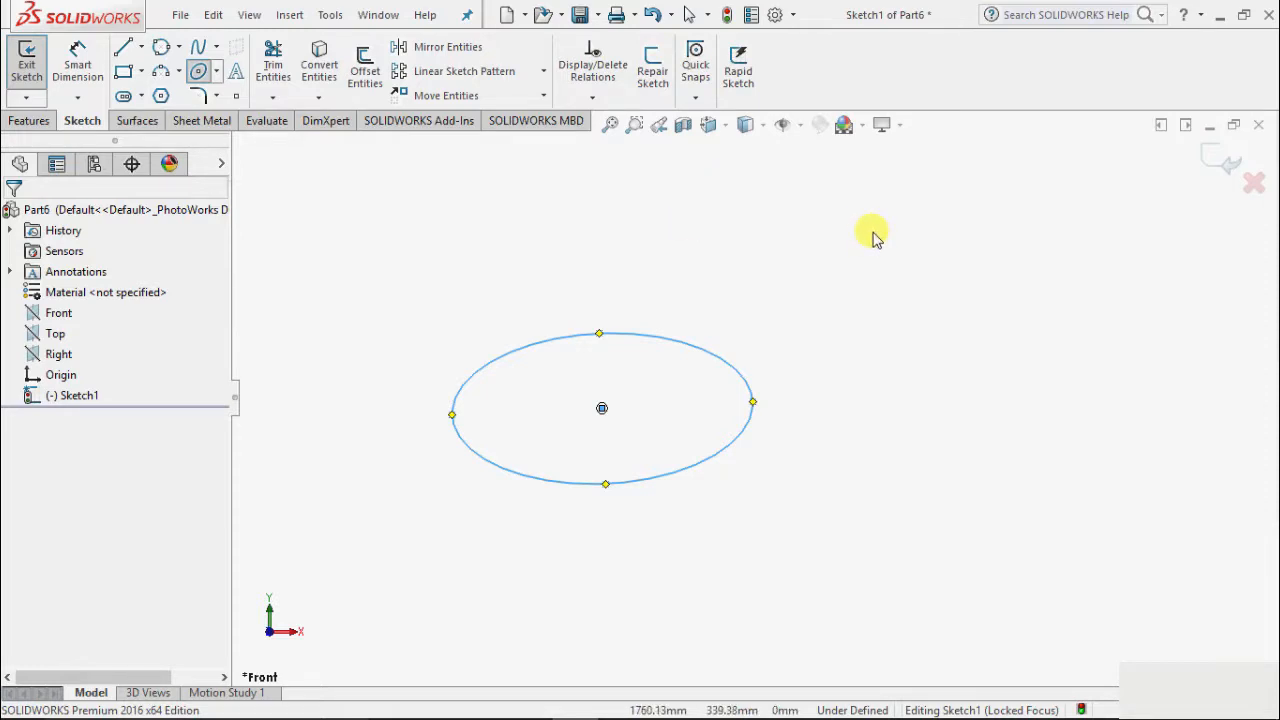
scroll(872, 234, "down", 1)
scroll(853, 258, "up", 2)
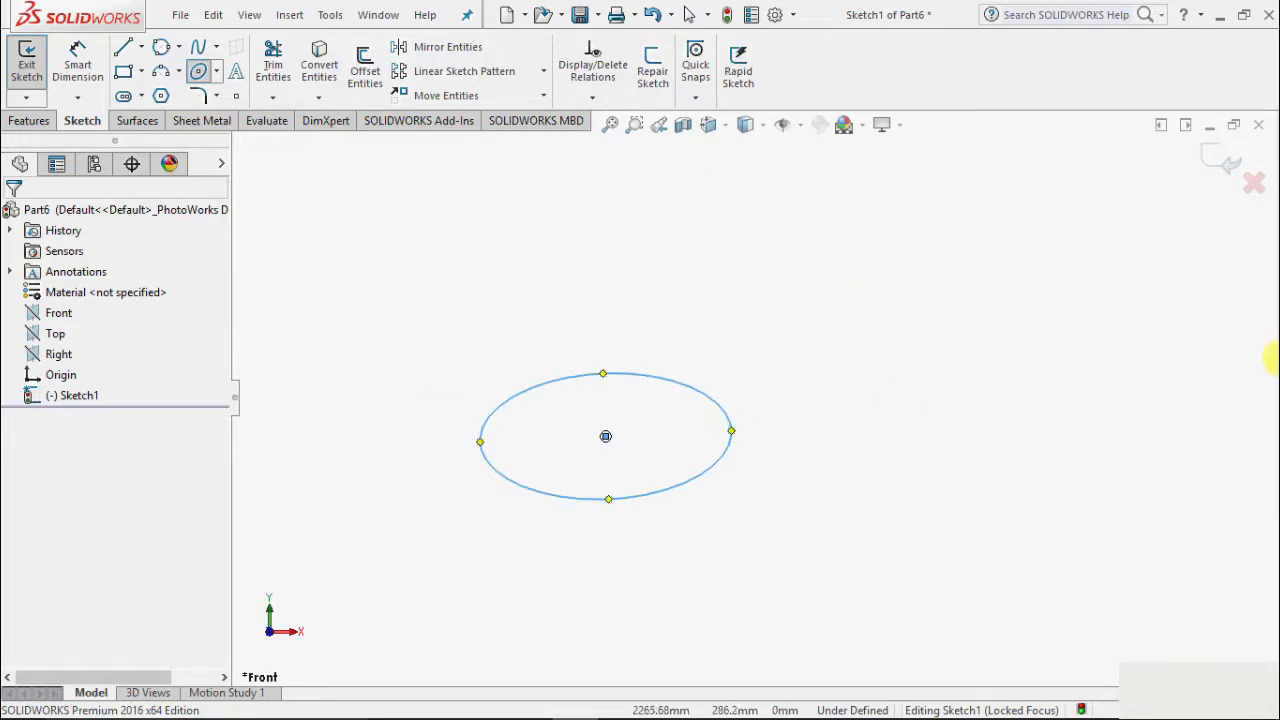
scroll(1263, 414, "up", 3)
scroll(1190, 465, "down", 4)
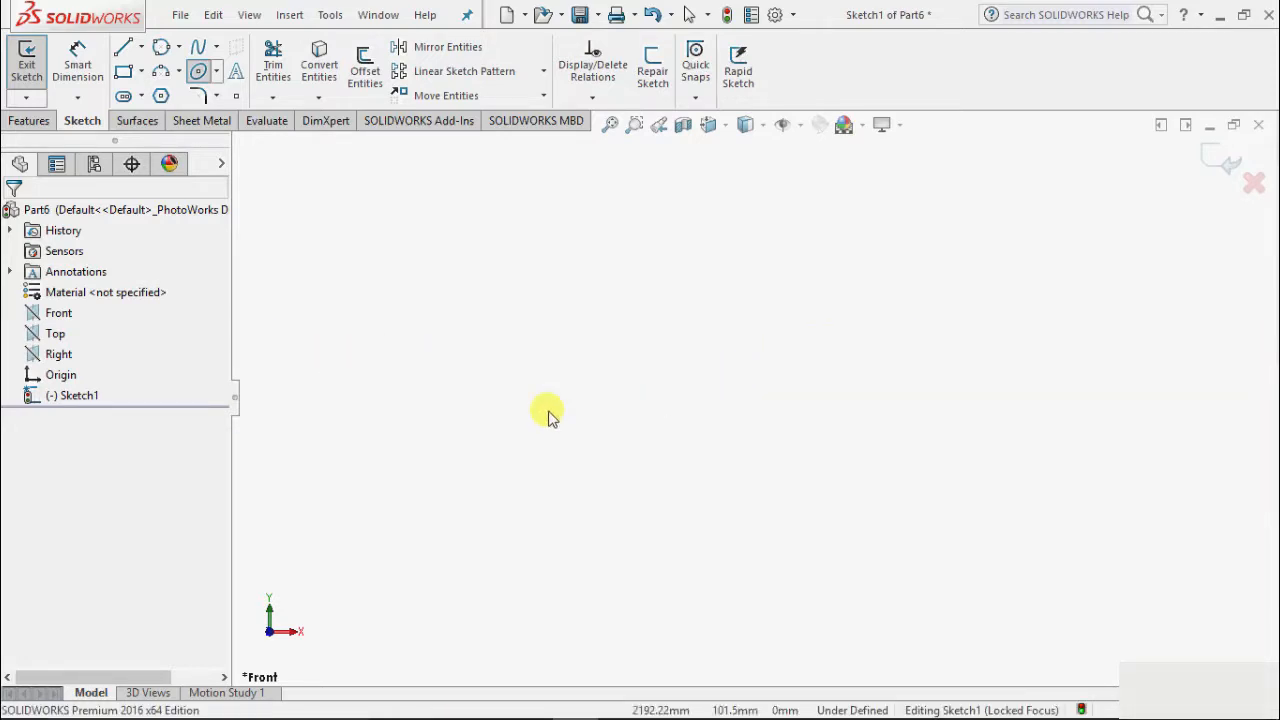
left_click(625, 416)
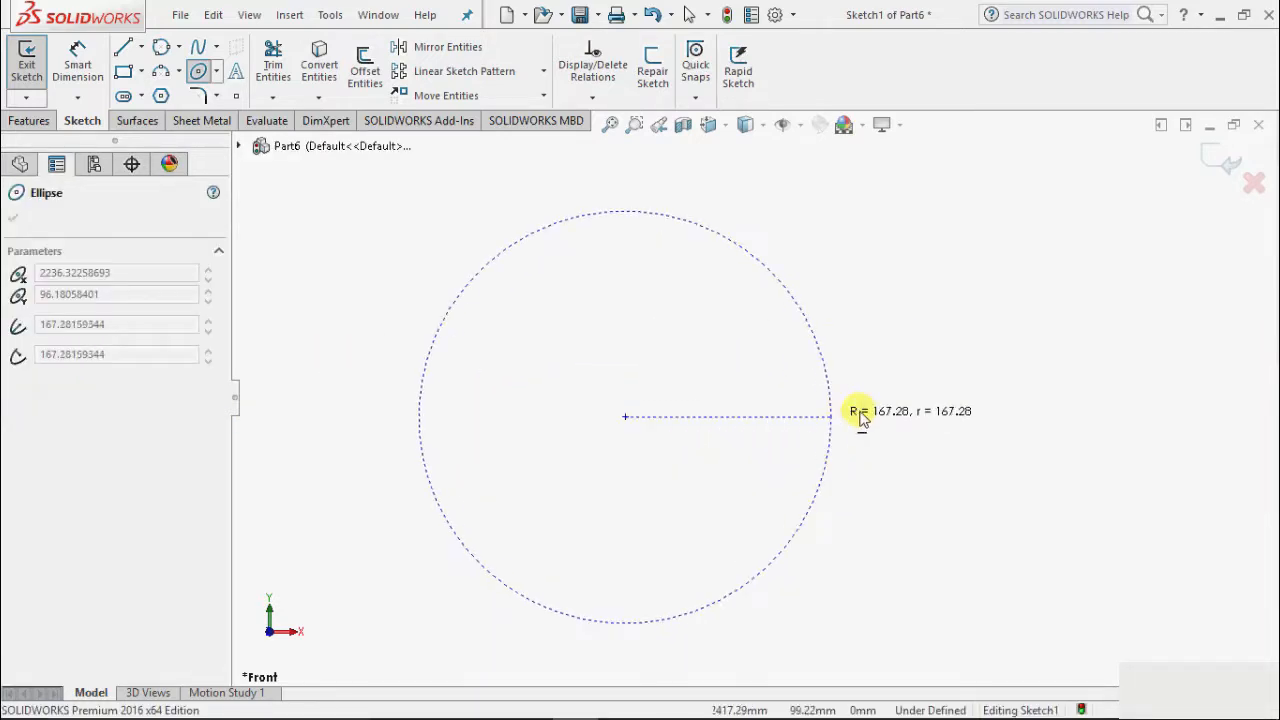
left_click(901, 409)
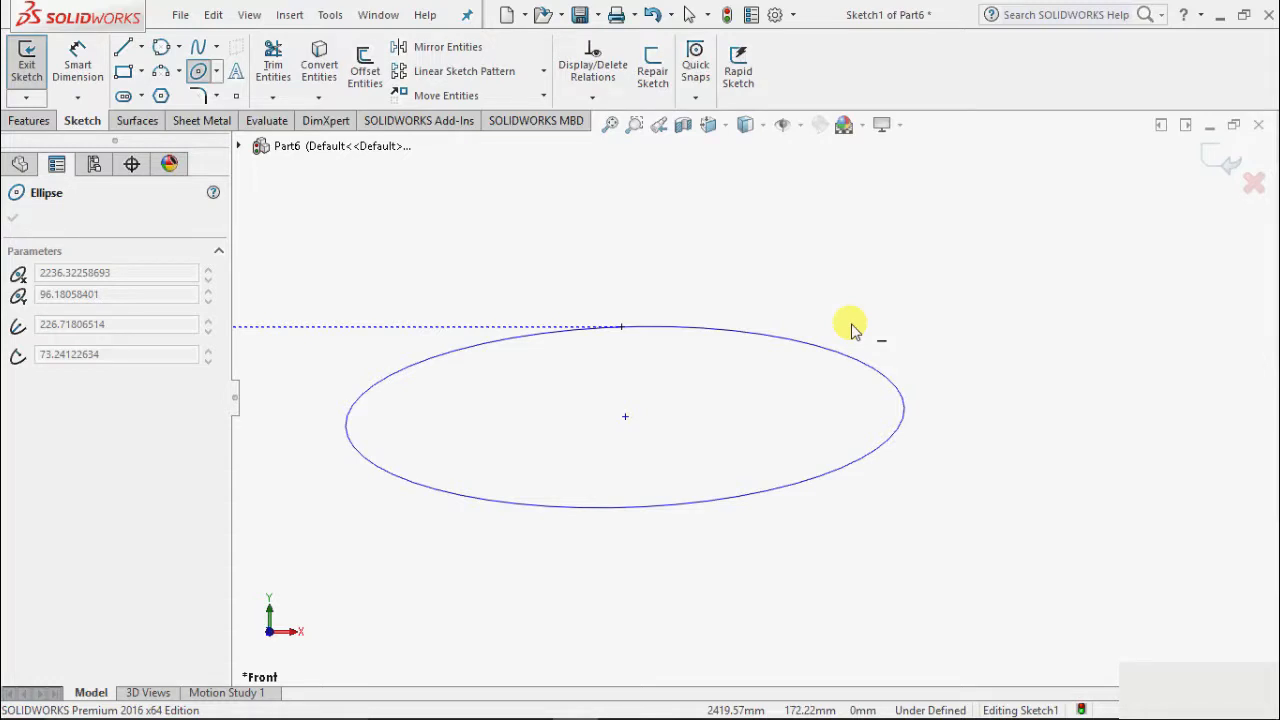
left_click(853, 329)
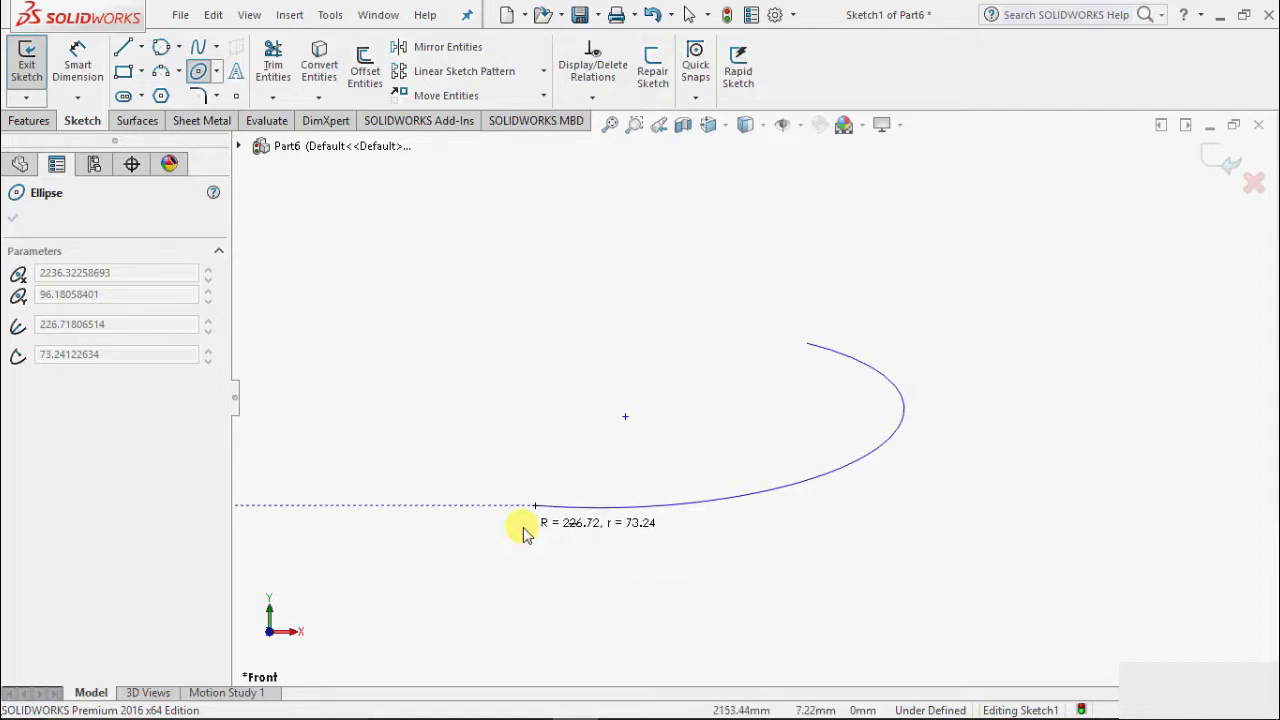
left_click(752, 496)
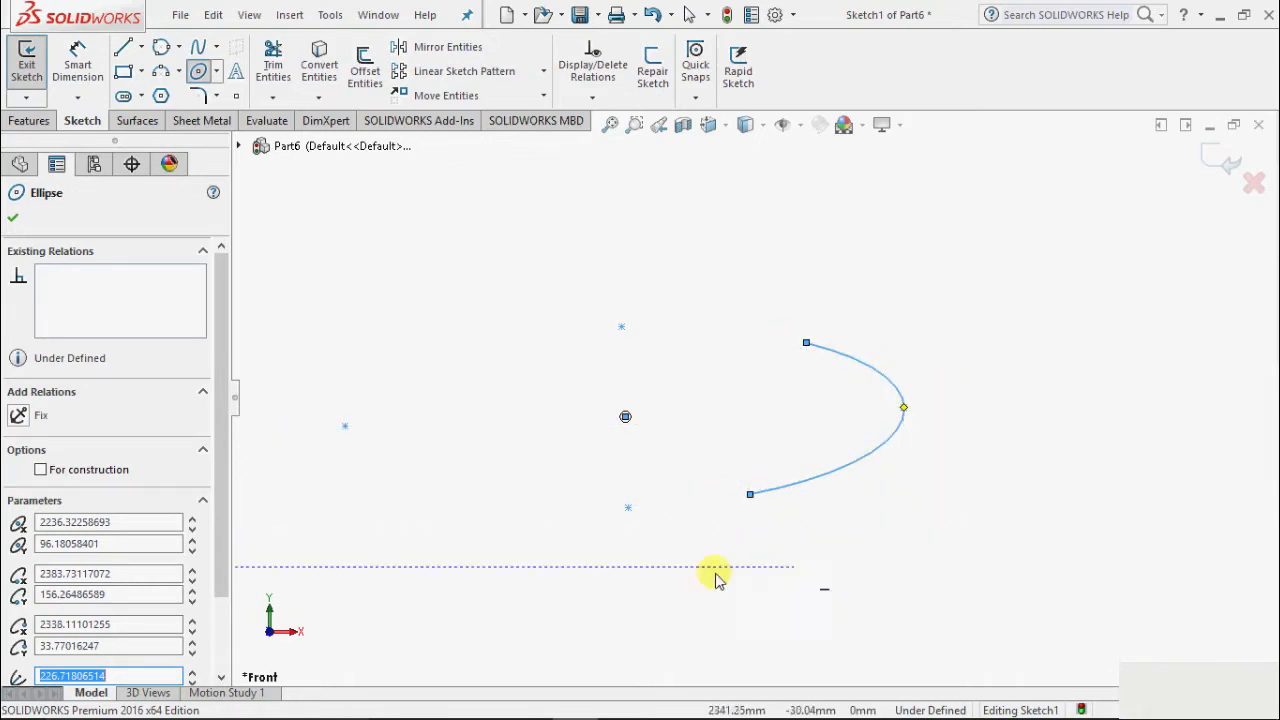
left_click(13, 216)
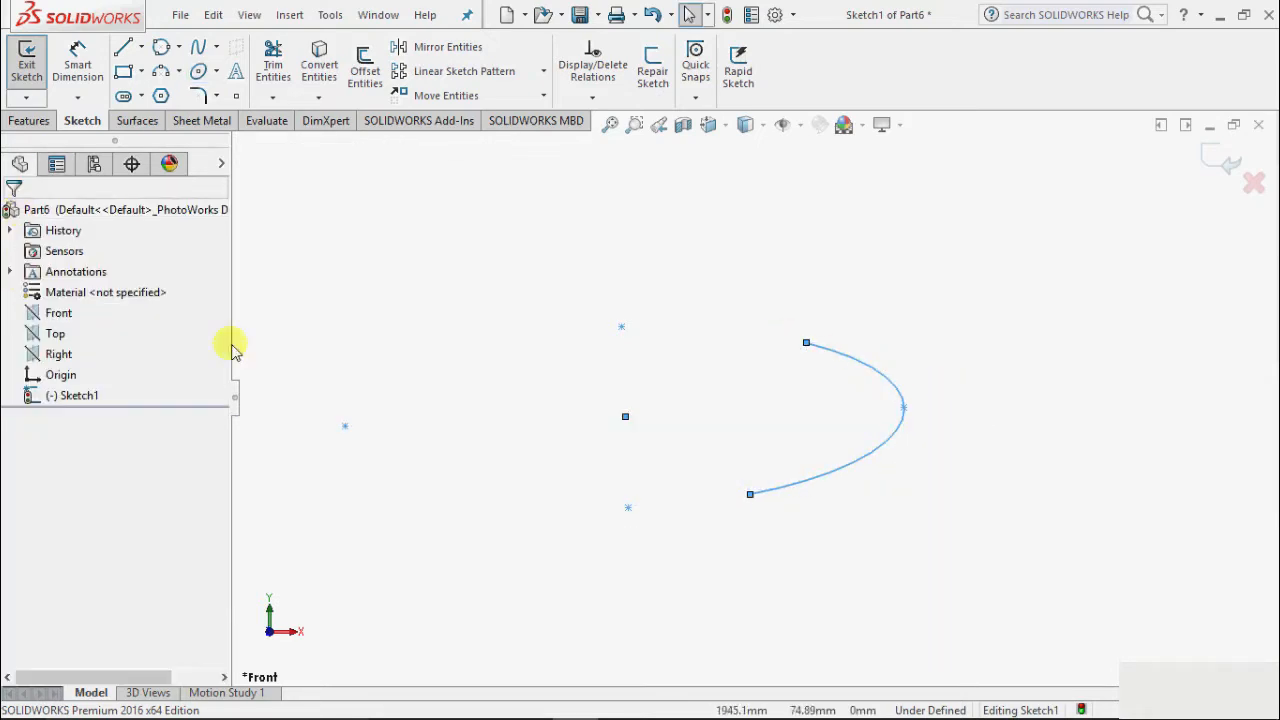